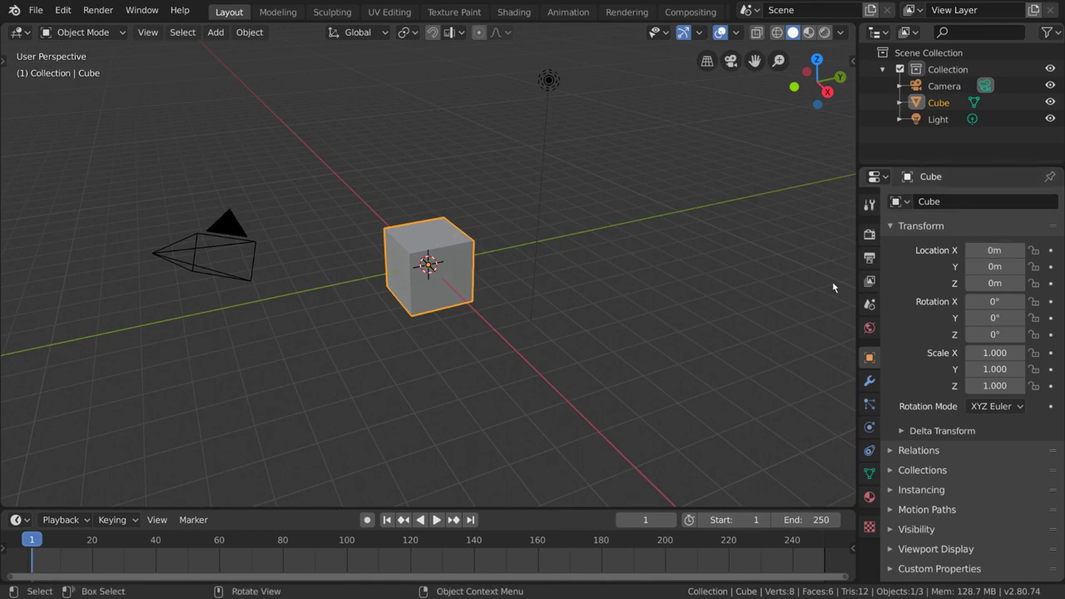
- Show the scene's output properties and browse the current output folder, leaving without choosing a new one
{"action": "left_click", "coordinate": [870, 259]}
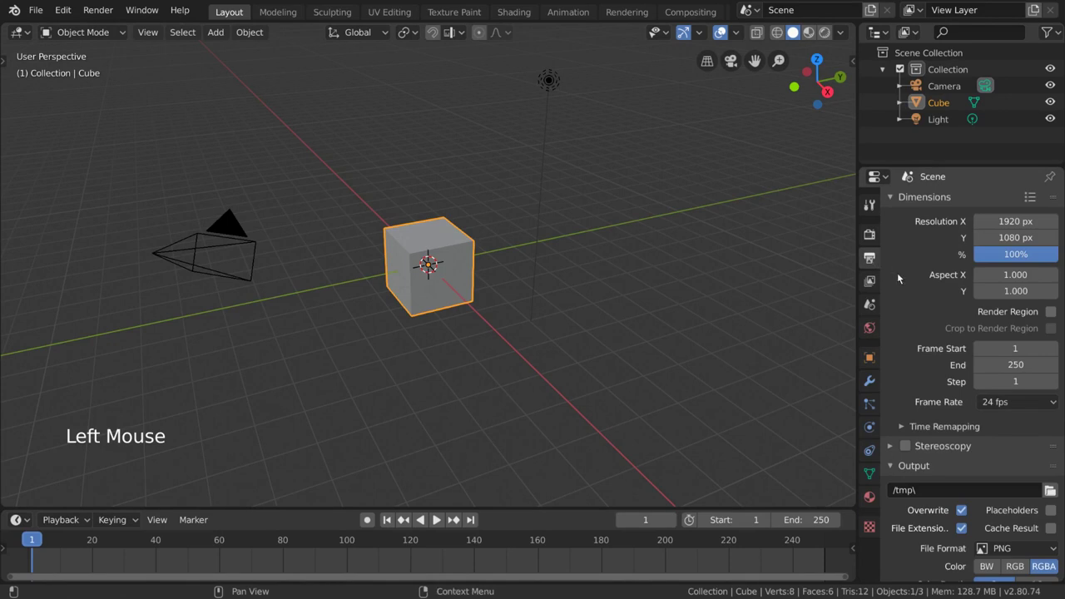
{"action": "scroll", "coordinate": [907, 279], "scroll_direction": "down", "scroll_amount": 10}
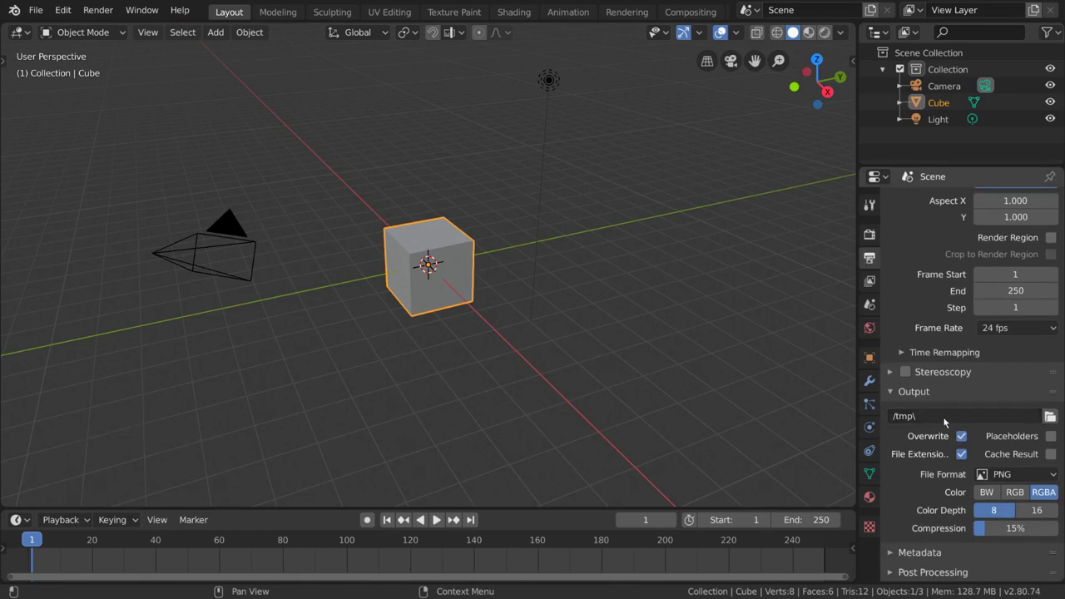
{"action": "left_click", "coordinate": [1050, 416]}
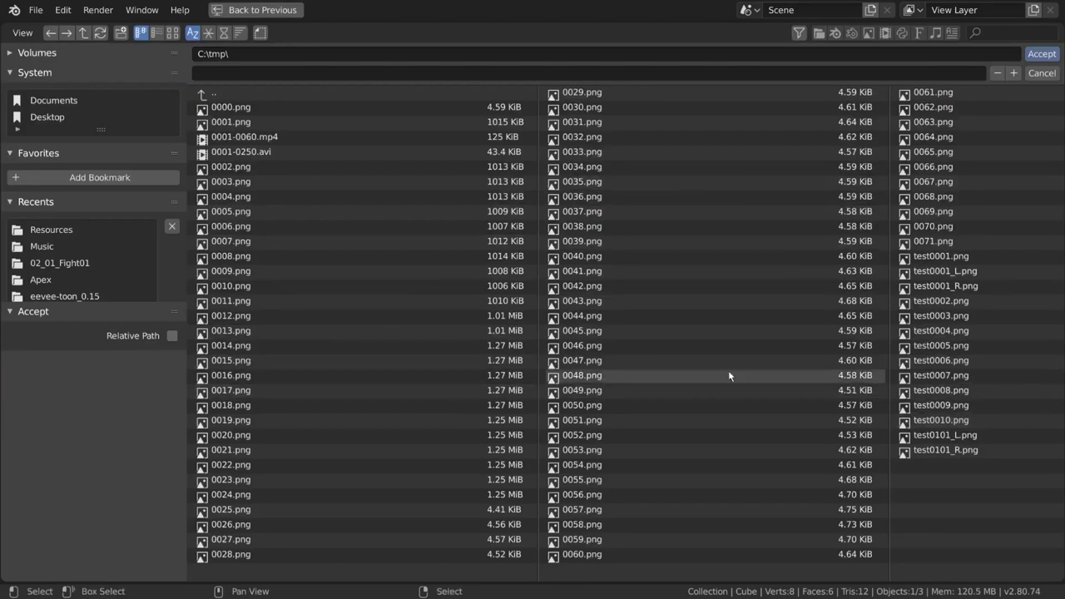
{"action": "left_click", "coordinate": [1042, 74]}
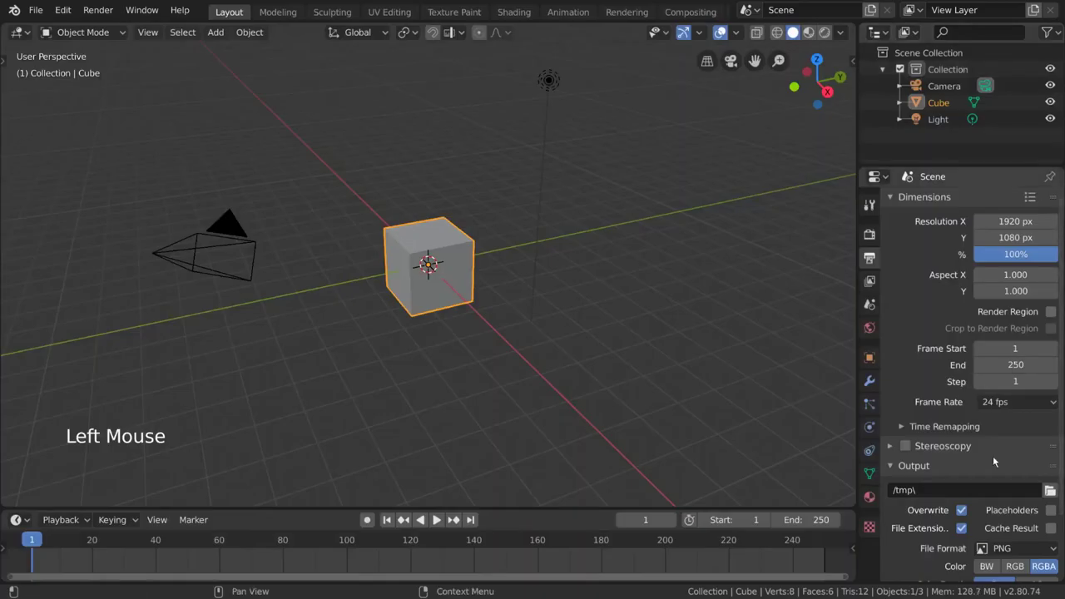
- Append the file name prefix "test" to the output path so it reads /tmp\test
{"action": "double_click", "coordinate": [969, 491]}
{"action": "key", "text": "End"}
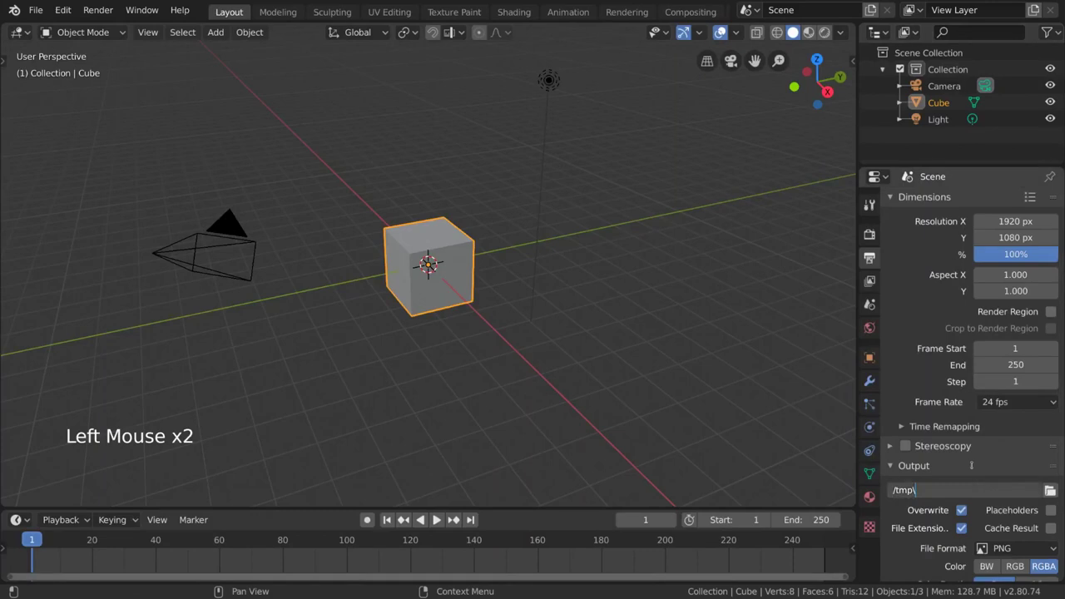
{"action": "type", "text": "test"}
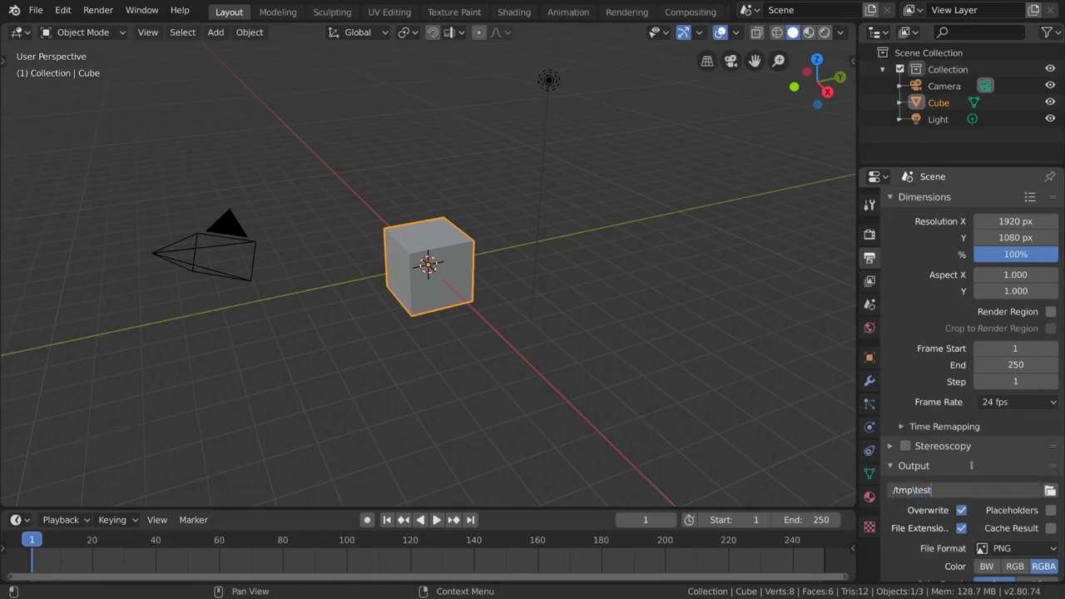
{"action": "key", "text": "Return"}
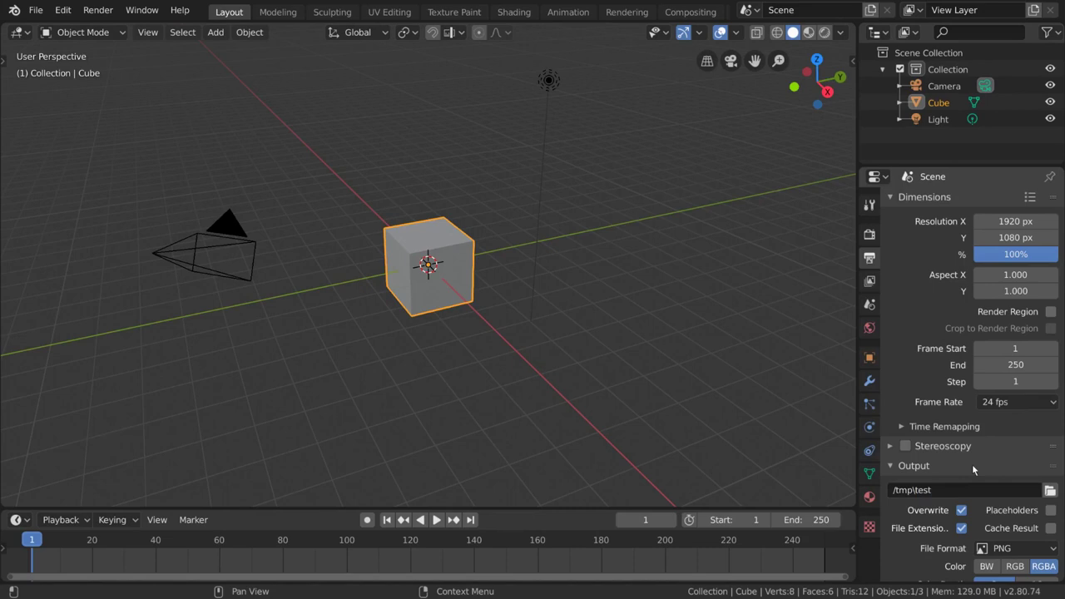
- Toggle the File Extensions and Overwrite output options off and back on
{"action": "scroll", "coordinate": [972, 464], "scroll_direction": "down", "scroll_amount": 7}
{"action": "scroll", "coordinate": [1003, 530], "scroll_direction": "down", "scroll_amount": 1}
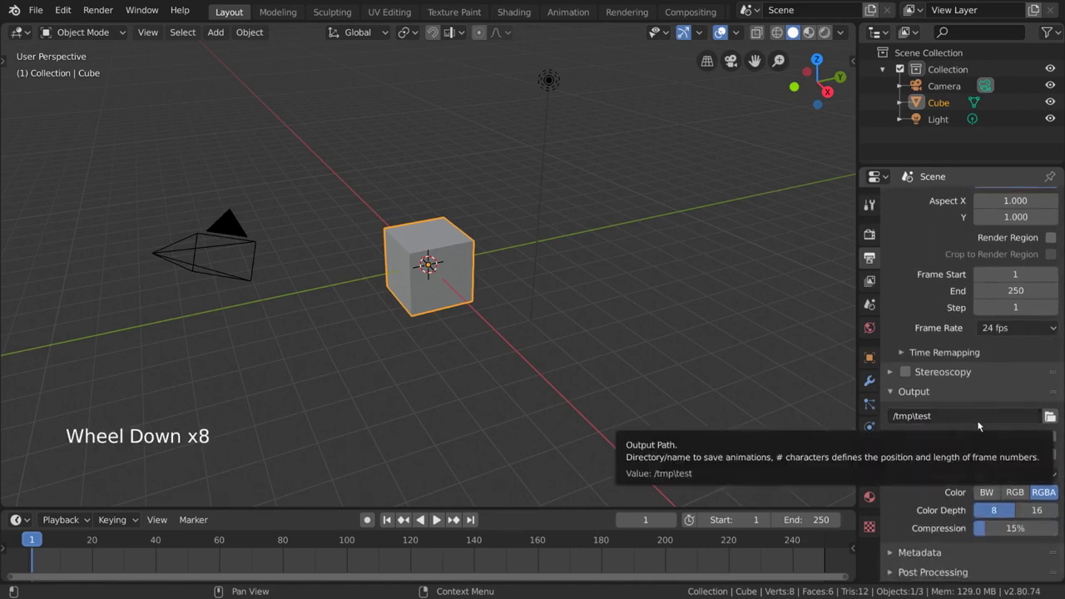
{"action": "left_click", "coordinate": [961, 455]}
{"action": "left_click", "coordinate": [961, 454]}
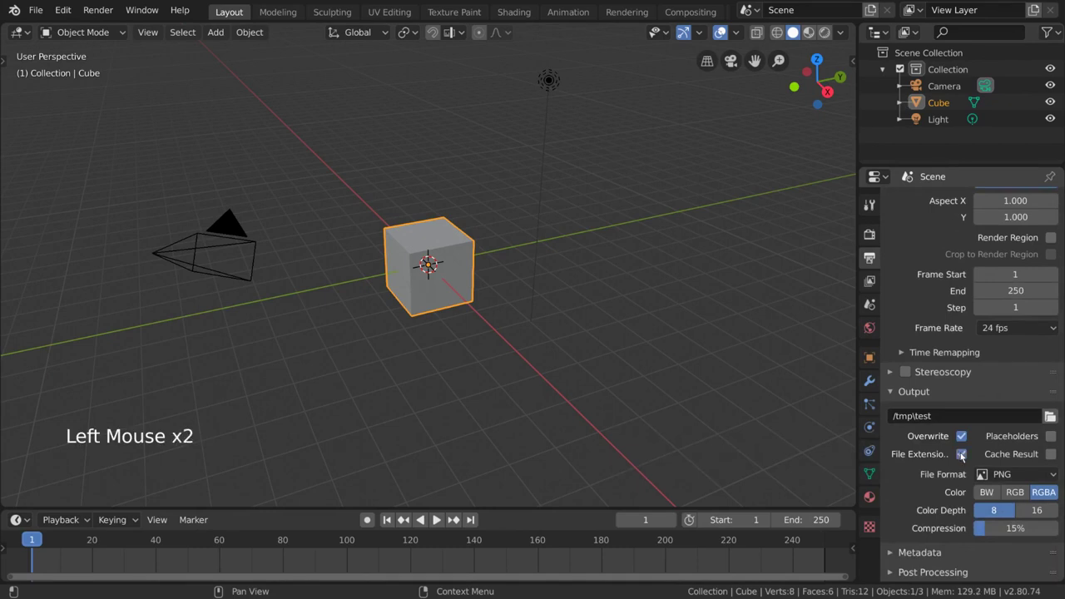
{"action": "left_click", "coordinate": [962, 455]}
{"action": "left_click", "coordinate": [963, 456]}
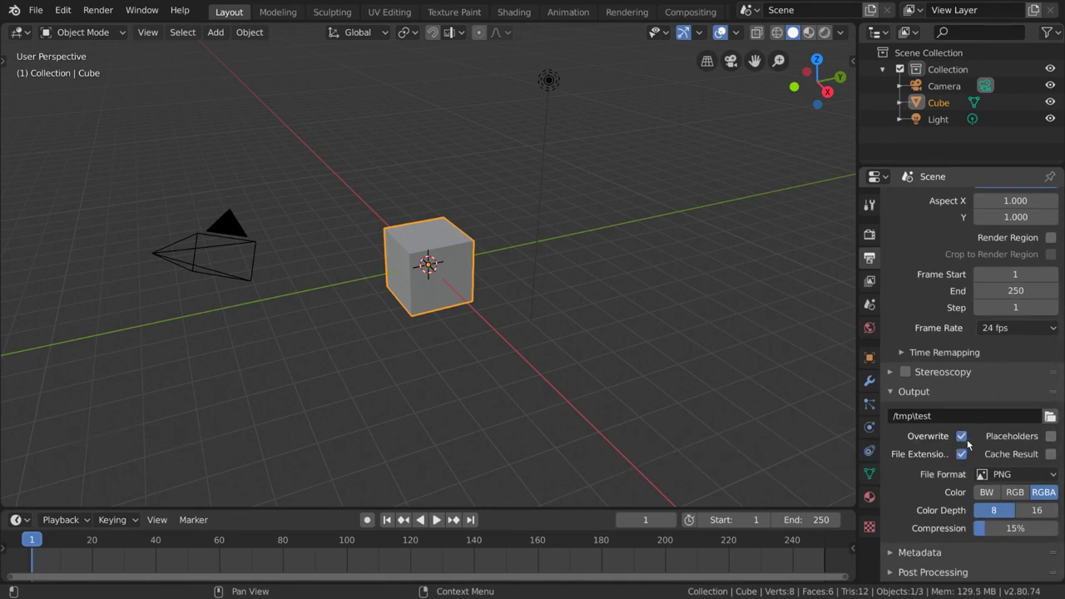
{"action": "left_click", "coordinate": [965, 441]}
{"action": "left_click", "coordinate": [965, 441]}
{"action": "left_click", "coordinate": [963, 439]}
{"action": "left_click", "coordinate": [963, 438]}
- Set the output file format to FFmpeg video and expand its Encoding settings
{"action": "scroll", "coordinate": [915, 471], "scroll_direction": "down", "scroll_amount": 2}
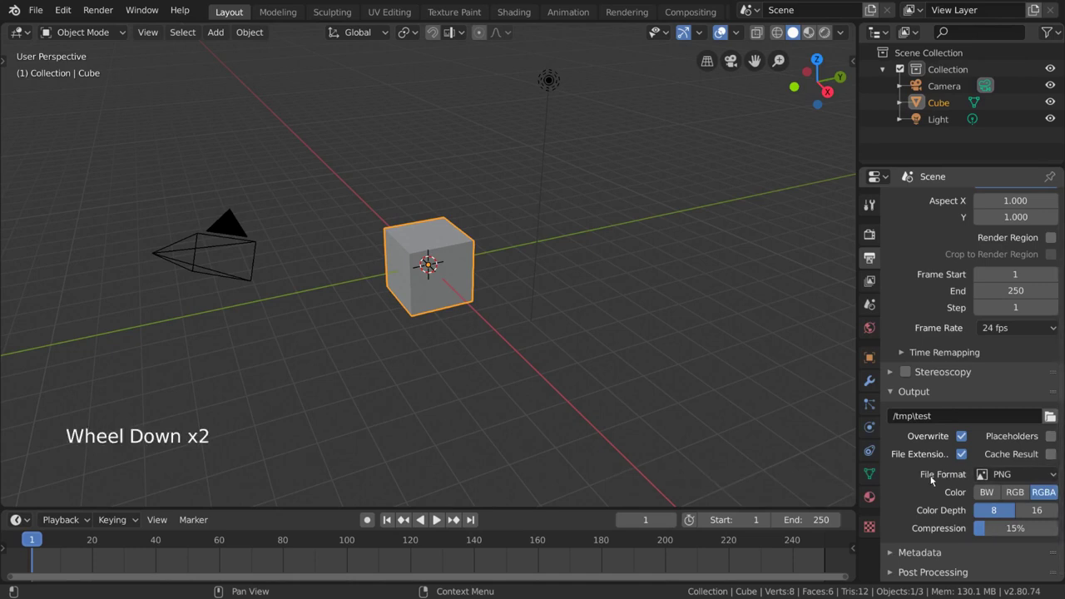
{"action": "left_click", "coordinate": [1031, 475]}
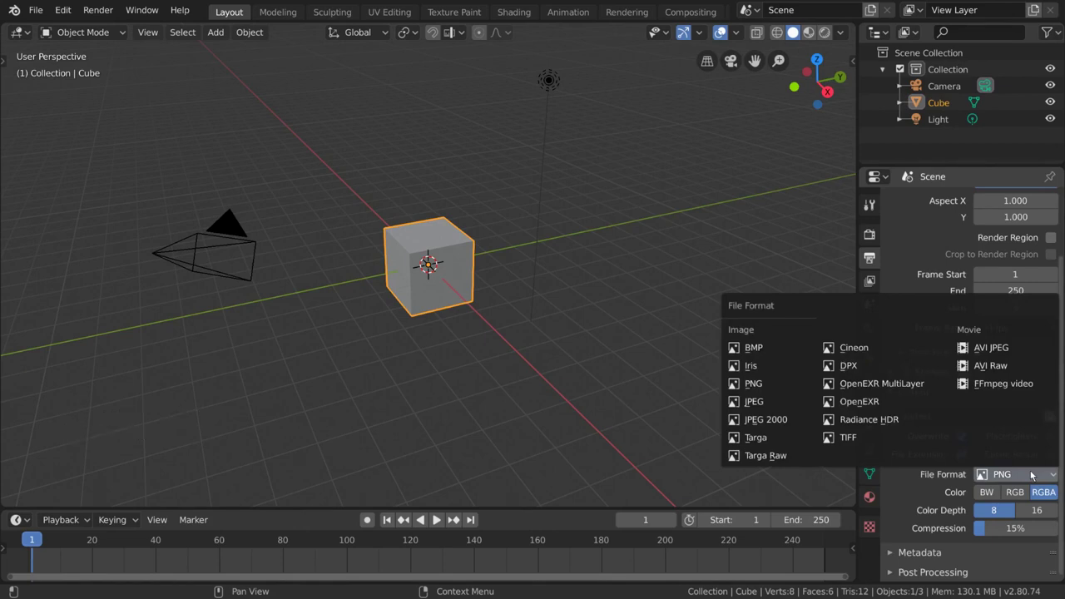
{"action": "left_click", "coordinate": [796, 389]}
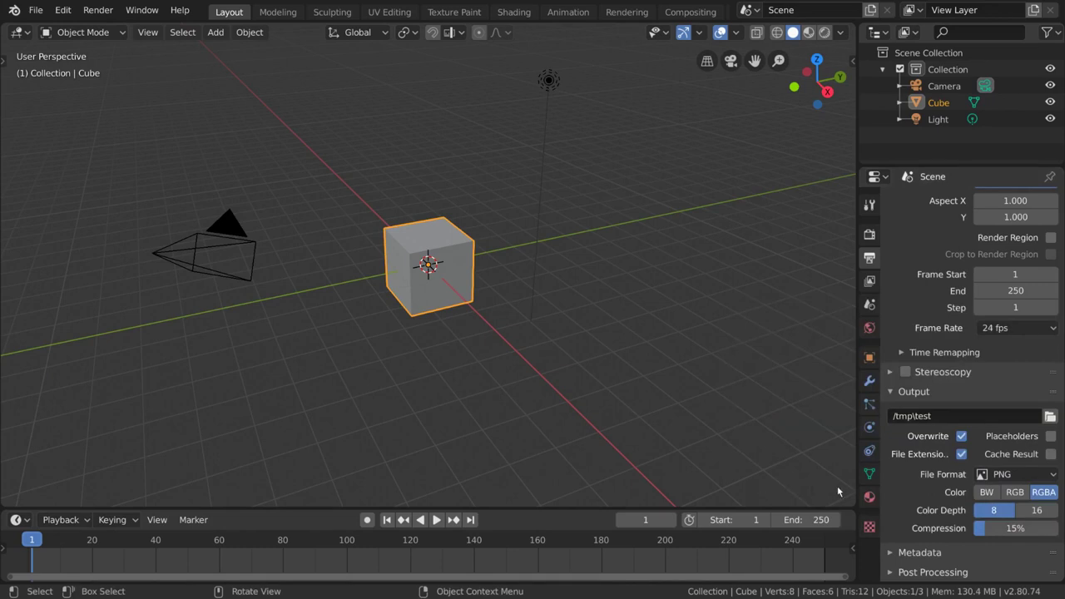
{"action": "left_click", "coordinate": [1010, 476]}
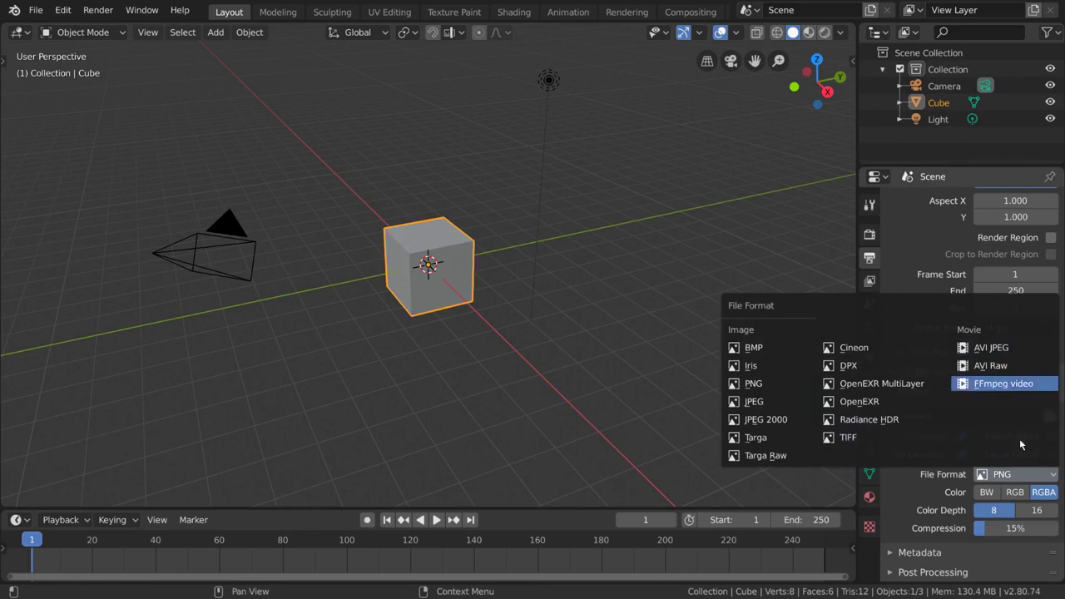
{"action": "left_click", "coordinate": [1038, 386]}
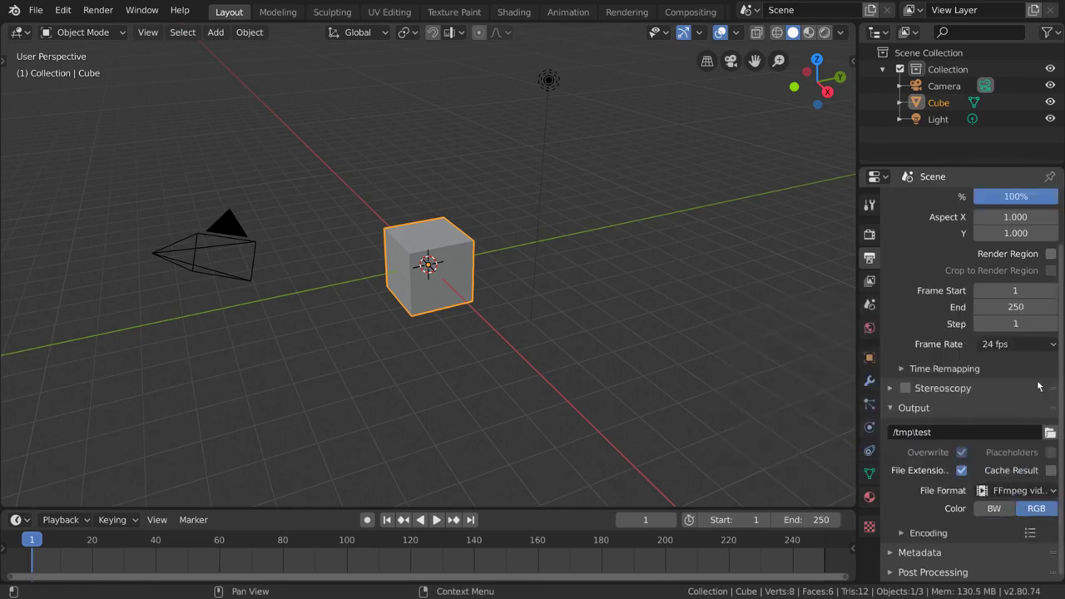
{"action": "scroll", "coordinate": [1024, 405], "scroll_direction": "down", "scroll_amount": 5}
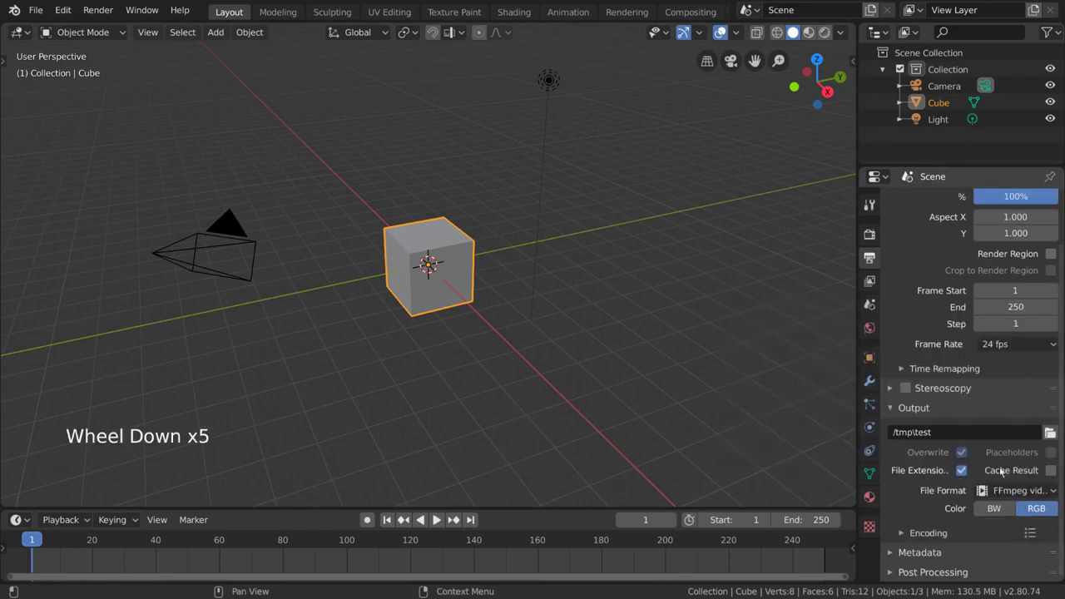
{"action": "left_click", "coordinate": [903, 533]}
{"action": "scroll", "coordinate": [916, 520], "scroll_direction": "down", "scroll_amount": 13}
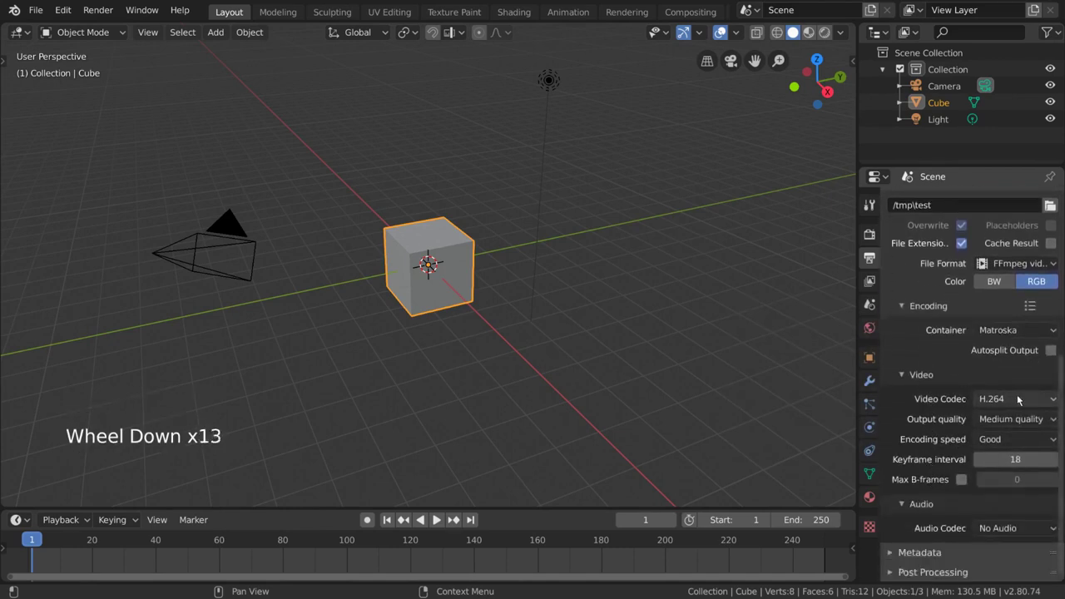
- Set the encoding container to MPEG-4 and the audio codec to AAC
{"action": "left_click", "coordinate": [1045, 332]}
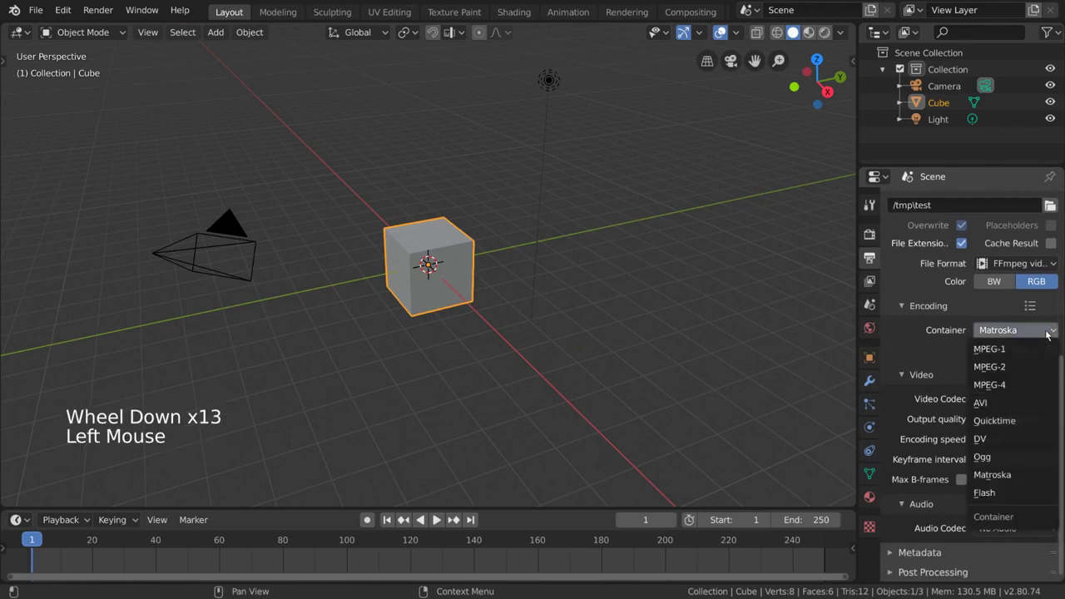
{"action": "left_click", "coordinate": [1017, 385]}
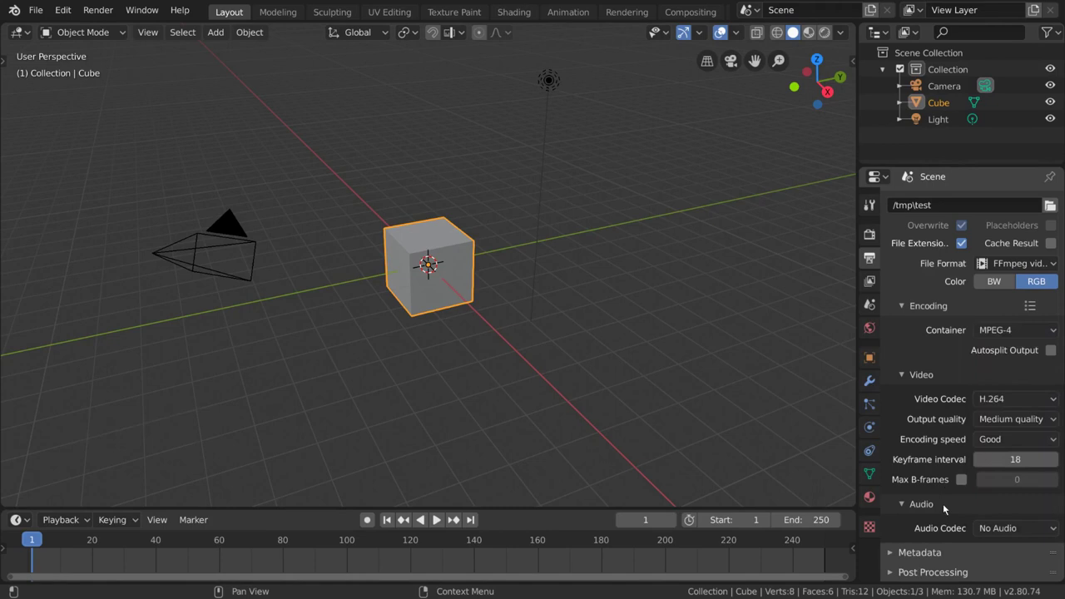
{"action": "left_click", "coordinate": [1001, 530]}
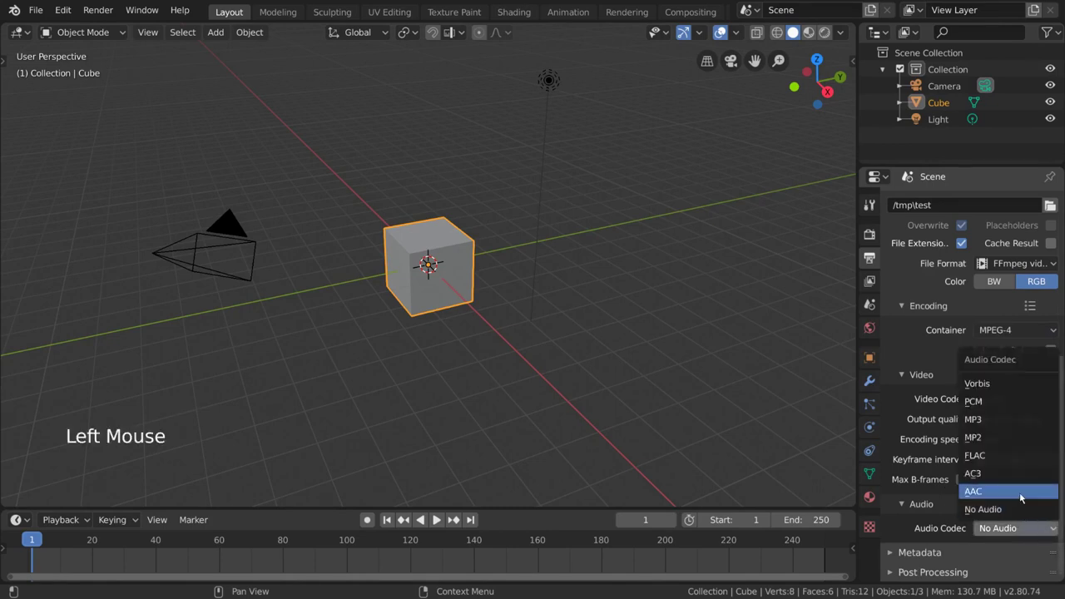
{"action": "left_click", "coordinate": [1016, 493]}
{"action": "scroll", "coordinate": [1021, 518], "scroll_direction": "down", "scroll_amount": 5}
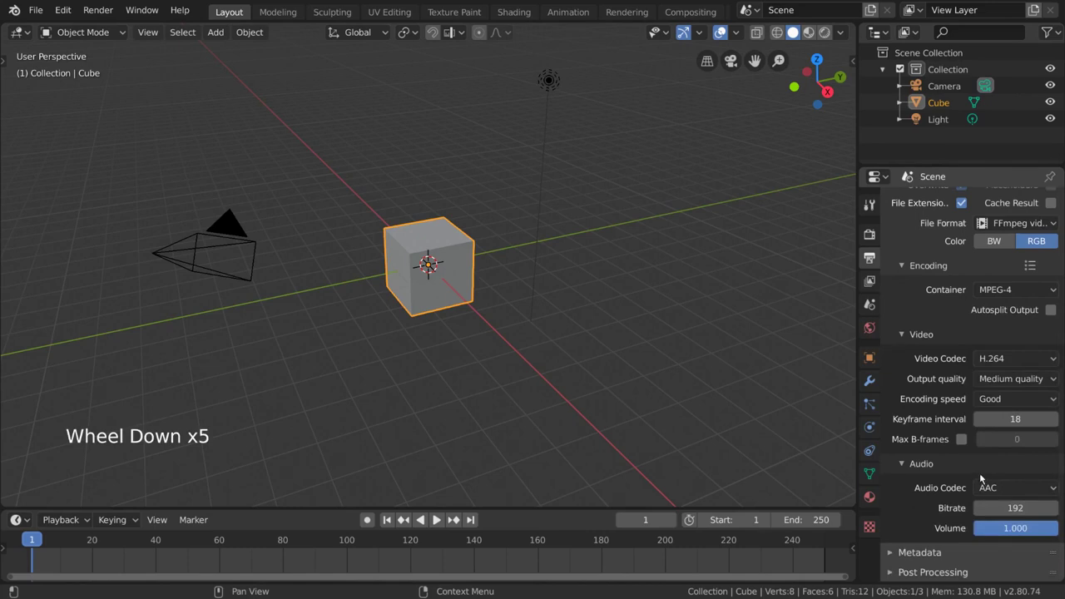
{"action": "scroll", "coordinate": [980, 477], "scroll_direction": "up", "scroll_amount": 5}
{"action": "scroll", "coordinate": [980, 476], "scroll_direction": "up", "scroll_amount": 3}
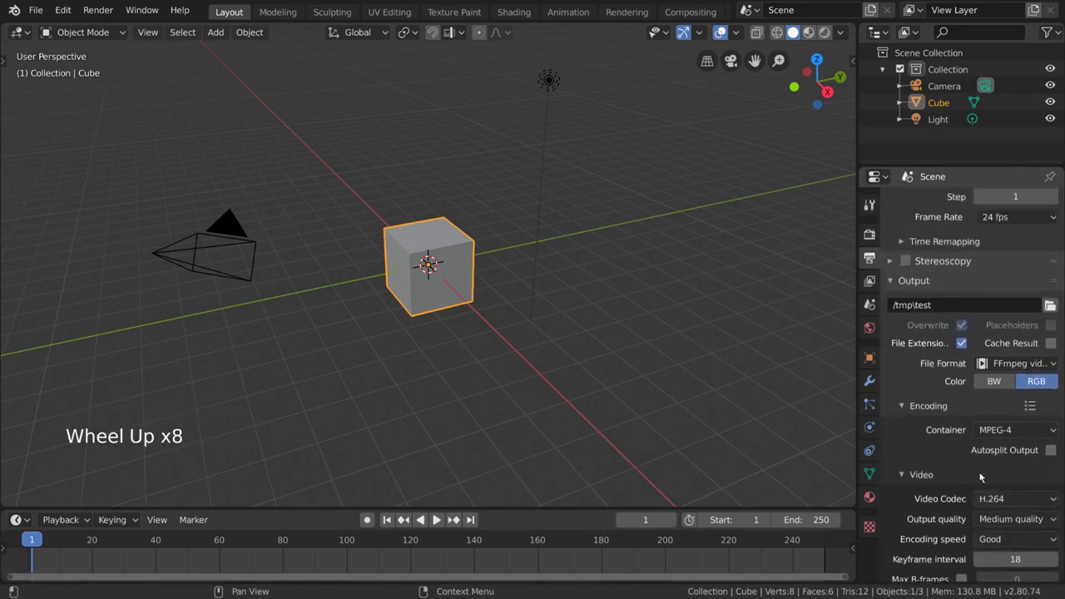
- Switch the output file format from FFmpeg video back to PNG
{"action": "scroll", "coordinate": [980, 477], "scroll_direction": "down", "scroll_amount": 4}
{"action": "scroll", "coordinate": [982, 470], "scroll_direction": "down", "scroll_amount": 1}
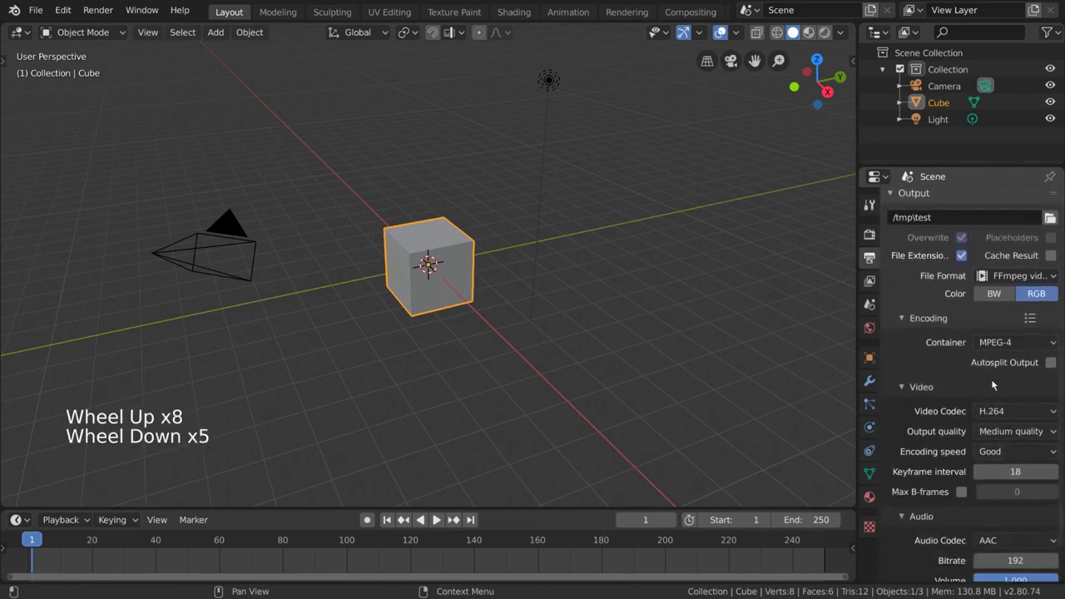
{"action": "left_click", "coordinate": [1019, 275]}
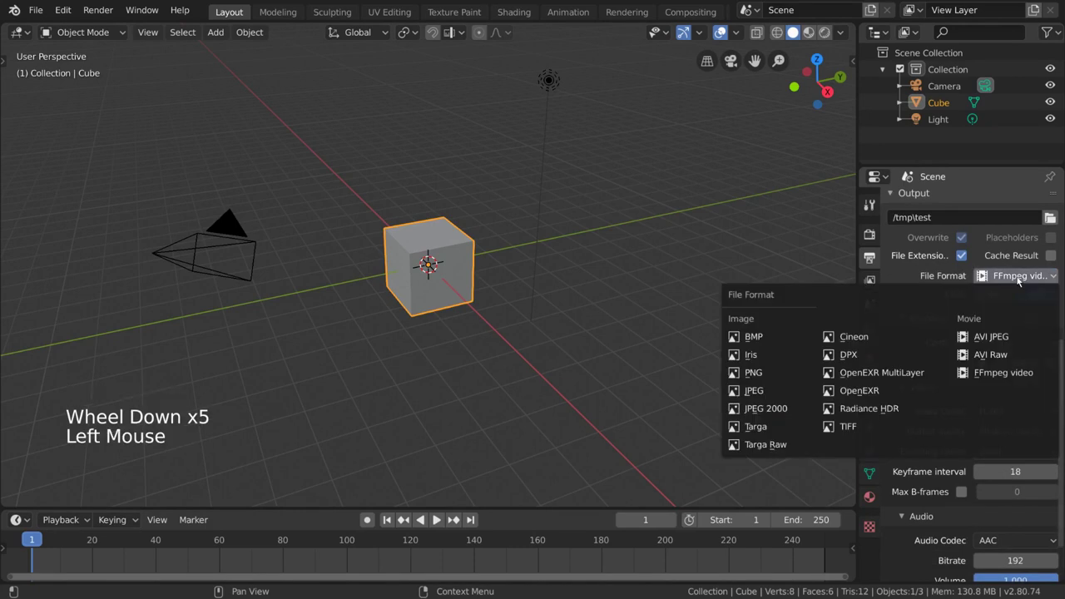
{"action": "left_click", "coordinate": [786, 374]}
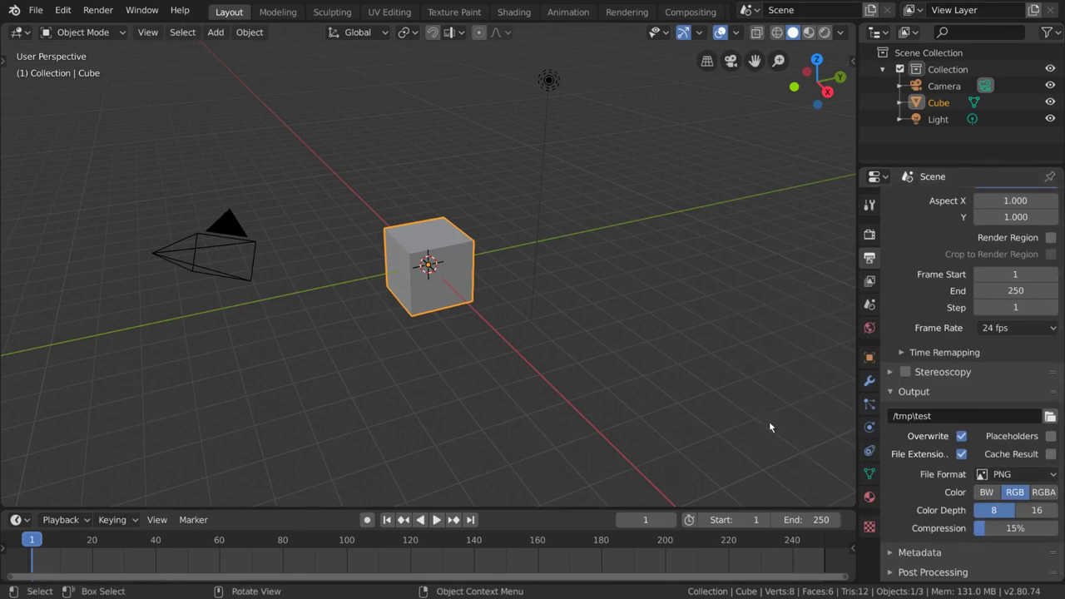
{"action": "scroll", "coordinate": [955, 490], "scroll_direction": "down", "scroll_amount": 2}
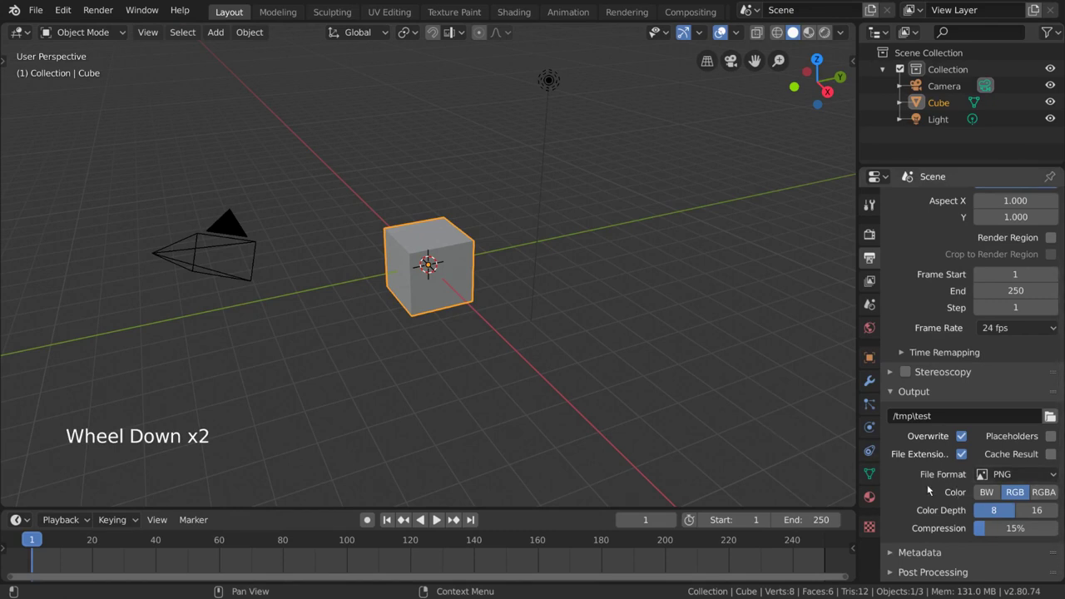
- Choose FFmpeg video as the file format again and review its container, video and audio encoding settings
{"action": "left_click", "coordinate": [999, 474]}
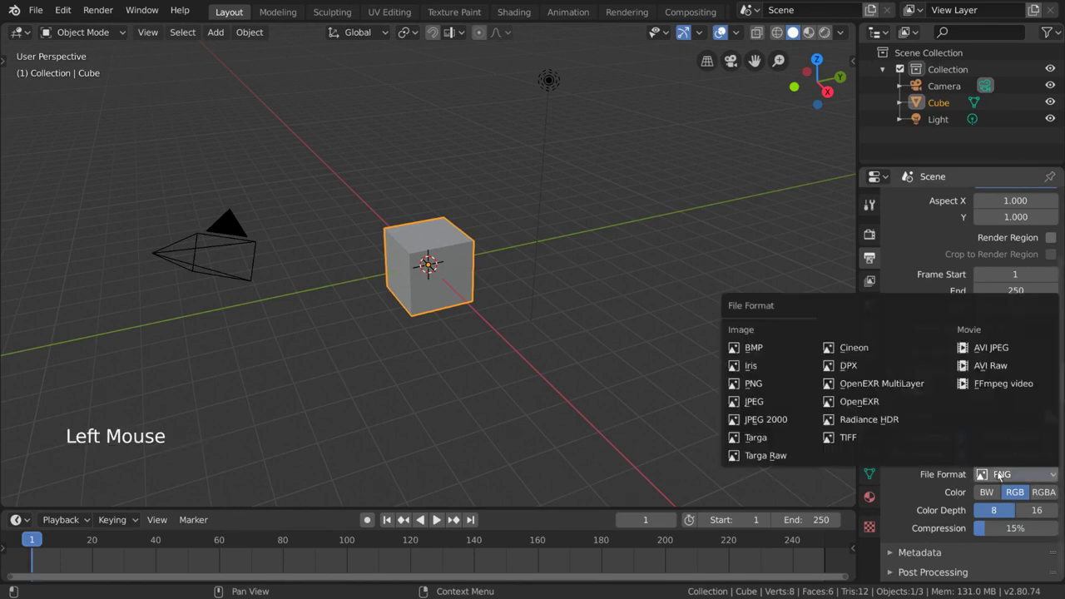
{"action": "left_click", "coordinate": [1005, 382]}
{"action": "scroll", "coordinate": [1002, 402], "scroll_direction": "down", "scroll_amount": 13}
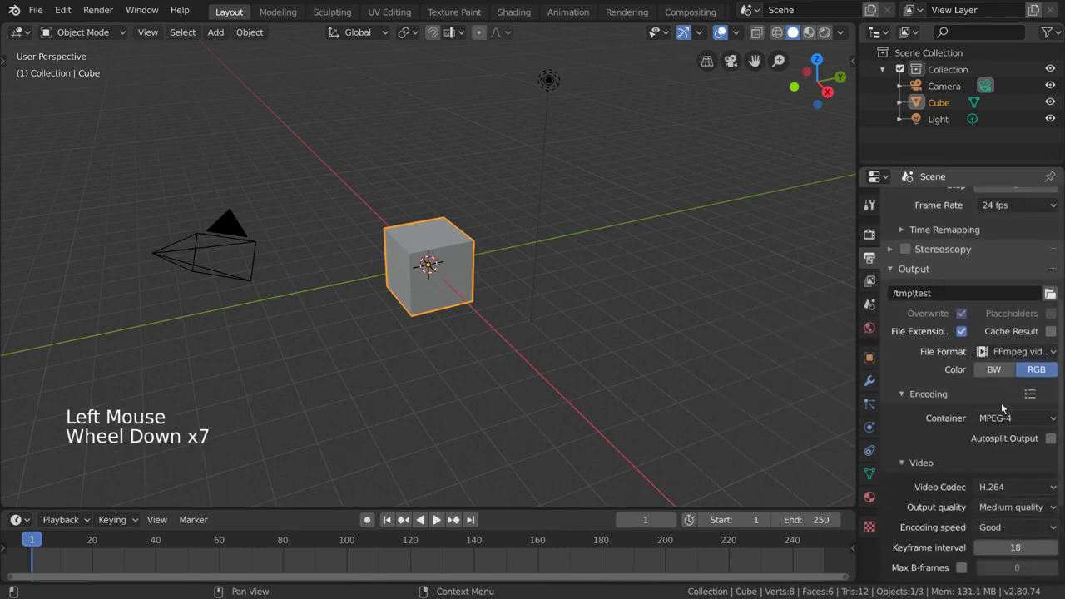
{"action": "scroll", "coordinate": [1001, 414], "scroll_direction": "down", "scroll_amount": 5}
{"action": "scroll", "coordinate": [1000, 403], "scroll_direction": "up", "scroll_amount": 4}
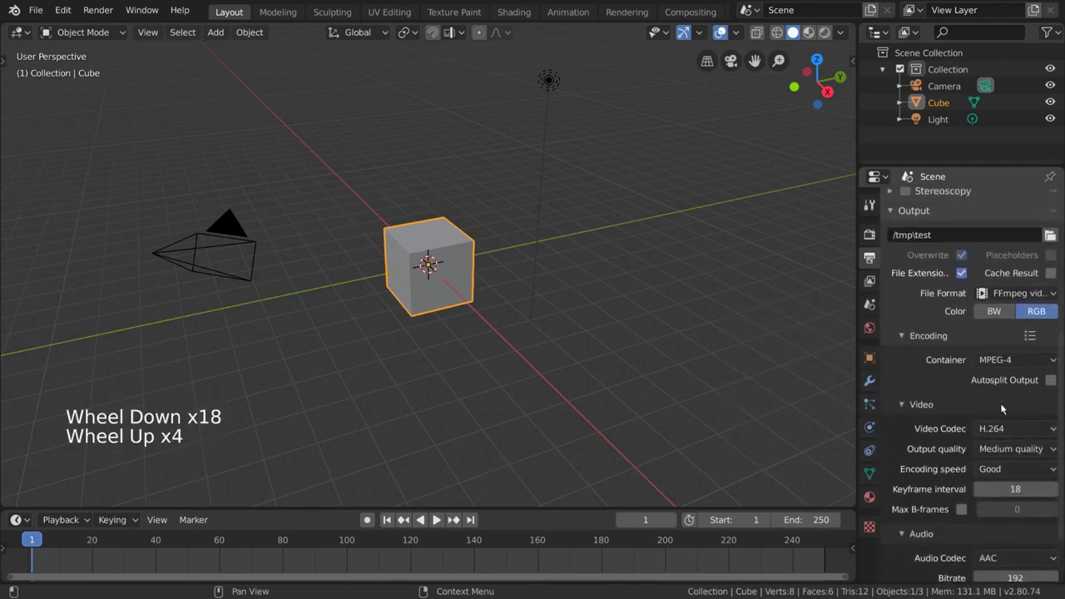
{"action": "scroll", "coordinate": [945, 379], "scroll_direction": "down", "scroll_amount": 1}
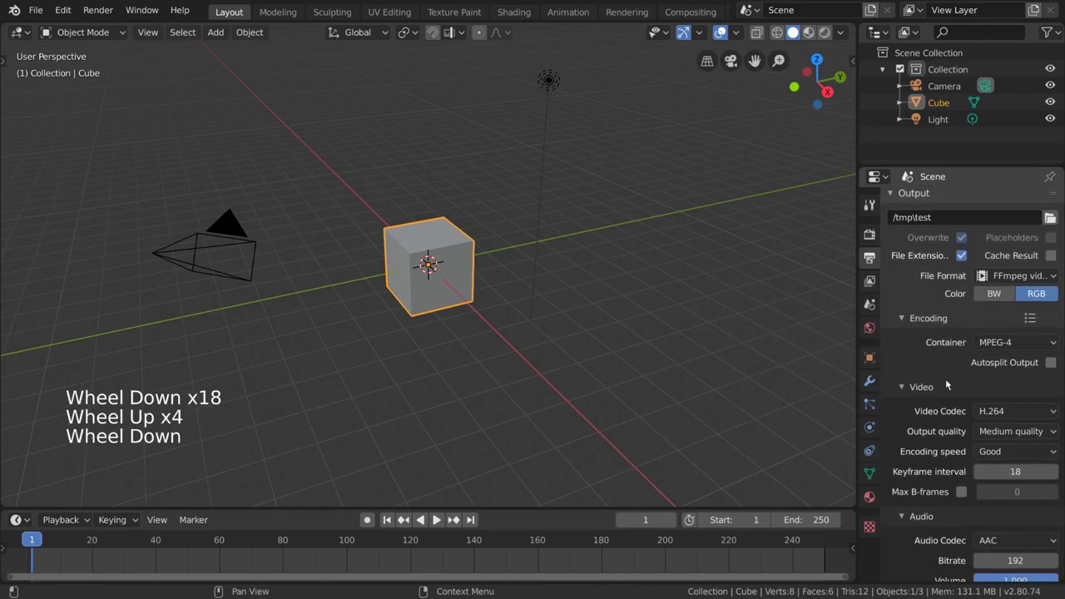
{"action": "scroll", "coordinate": [945, 378], "scroll_direction": "up", "scroll_amount": 3}
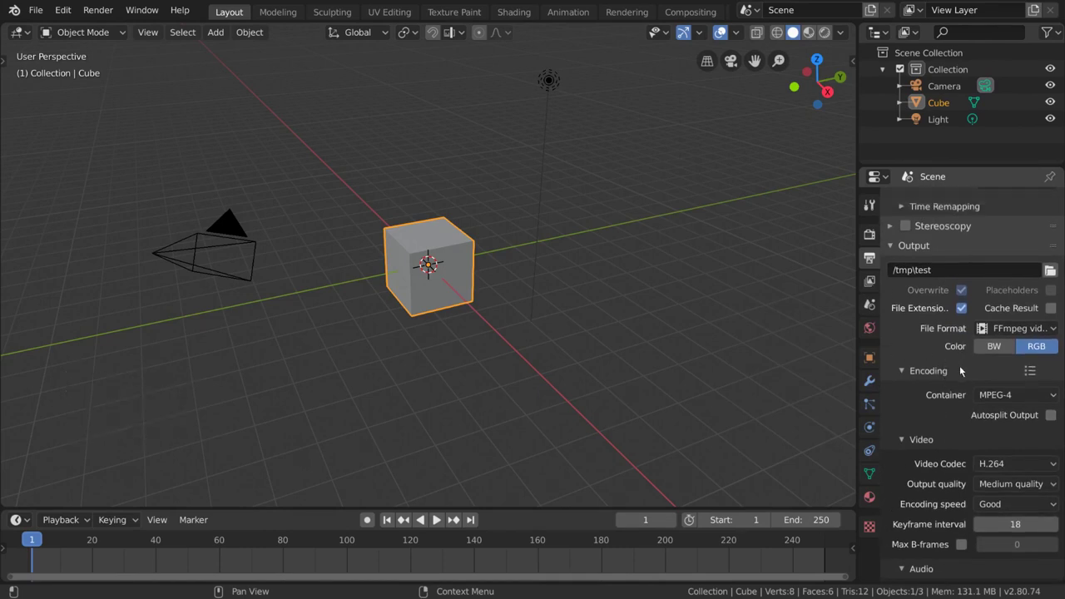
{"action": "scroll", "coordinate": [960, 366], "scroll_direction": "up", "scroll_amount": 5}
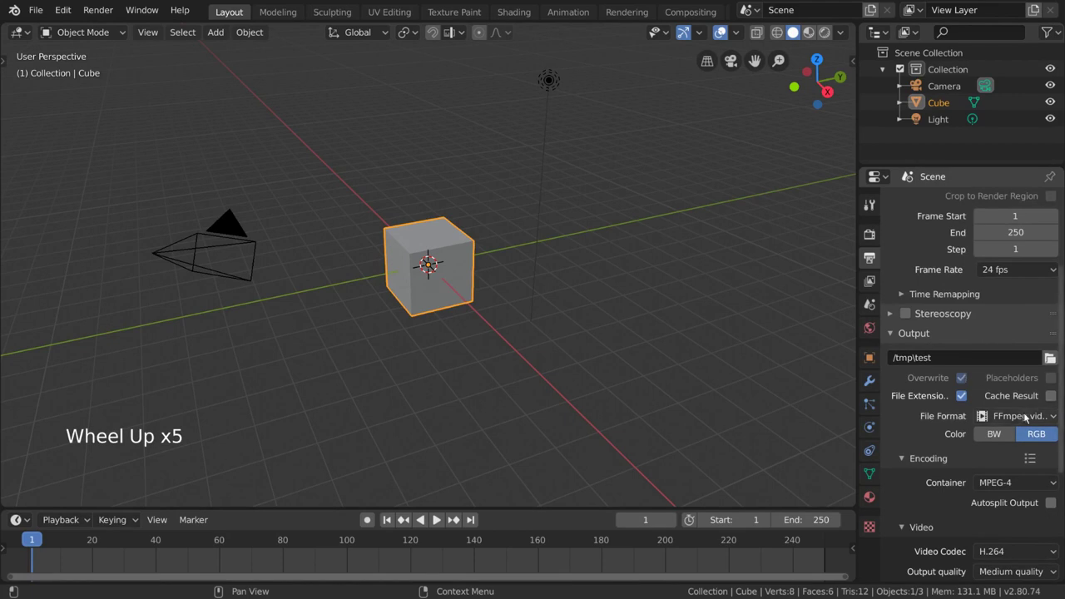
- Return the file format to PNG and try the RGBA and BW color modes, finishing on RGB
{"action": "left_click_drag", "start_coordinate": [1026, 418], "coordinate": [798, 328]}
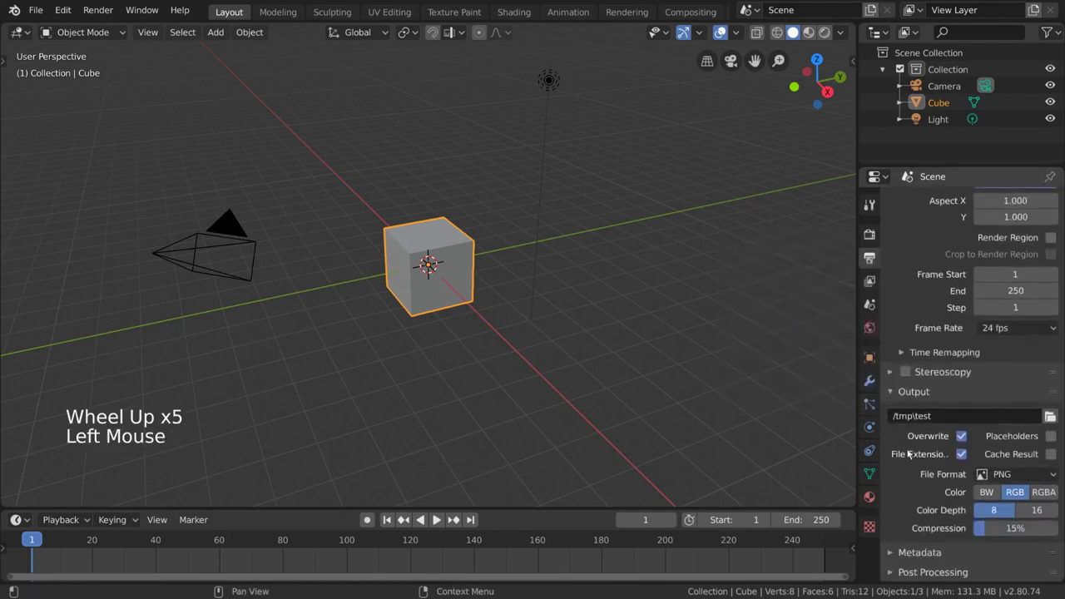
{"action": "left_click", "coordinate": [1045, 493]}
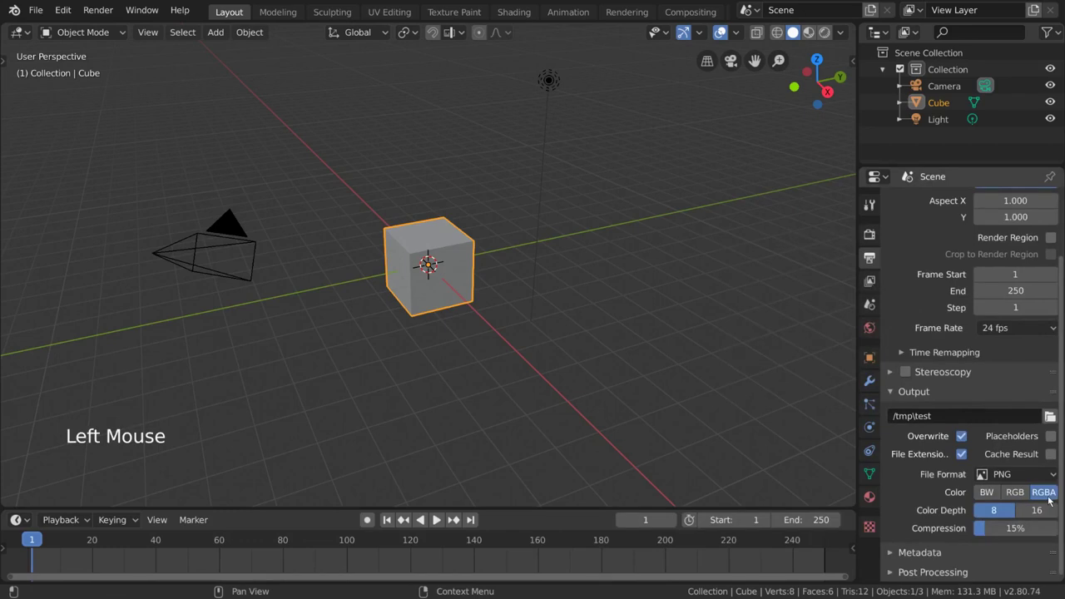
{"action": "left_click", "coordinate": [987, 492]}
{"action": "left_click", "coordinate": [1019, 494]}
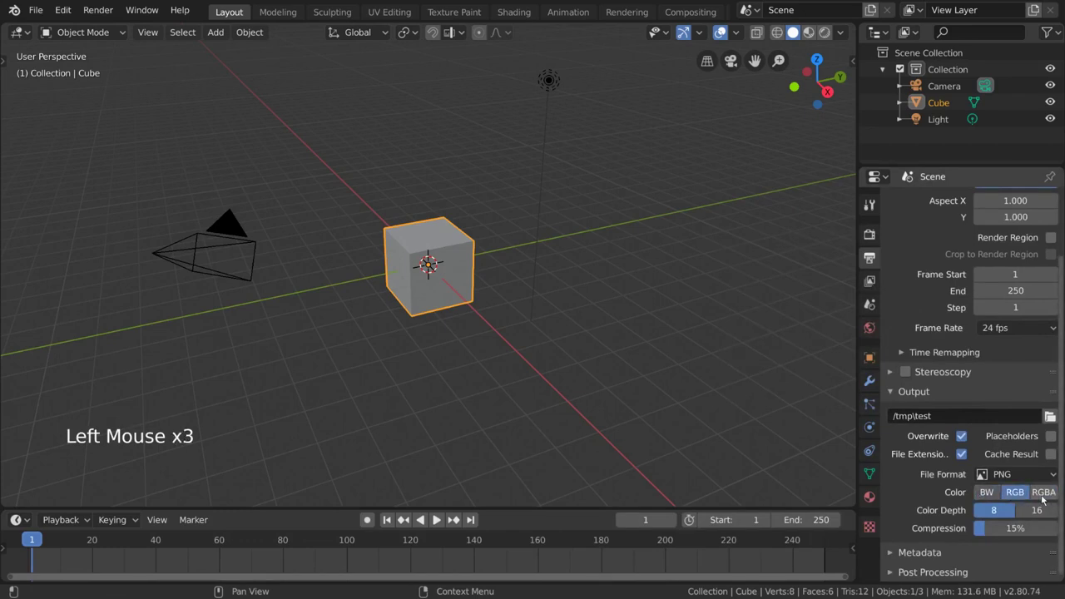
- Set the PNG output color mode to RGBA and try the 16-bit color depth, finishing on 8
{"action": "left_click", "coordinate": [1047, 495]}
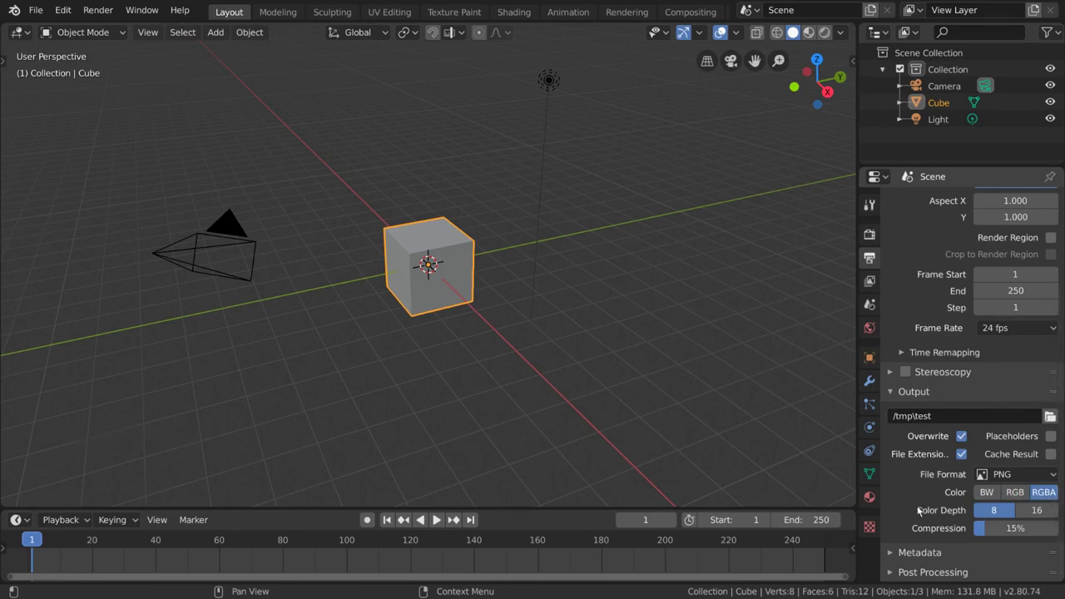
{"action": "left_click", "coordinate": [1020, 511]}
{"action": "left_click", "coordinate": [1009, 513]}
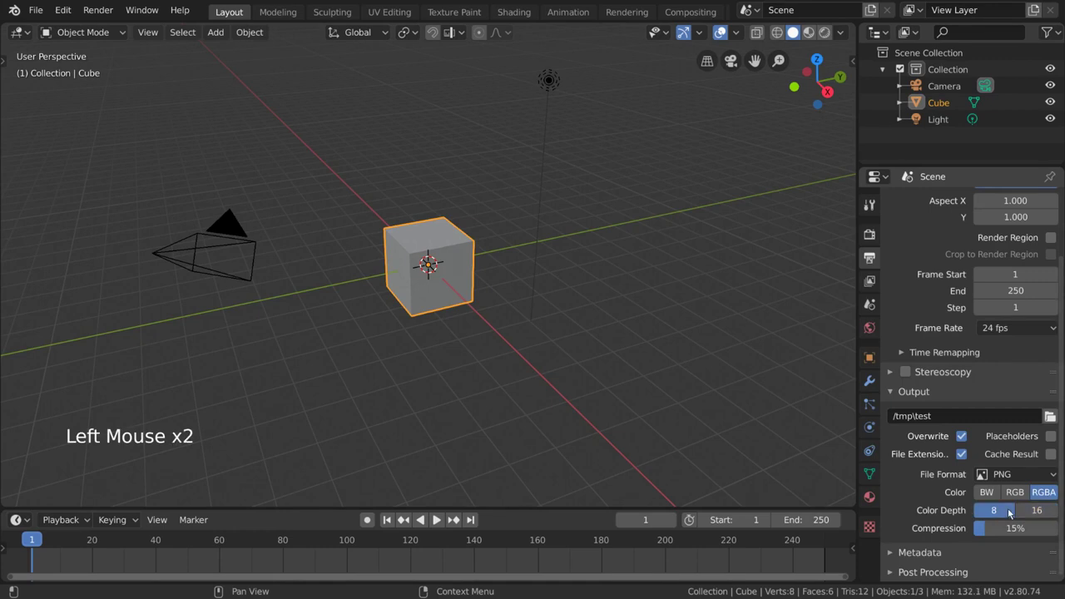
{"action": "left_click", "coordinate": [1033, 514]}
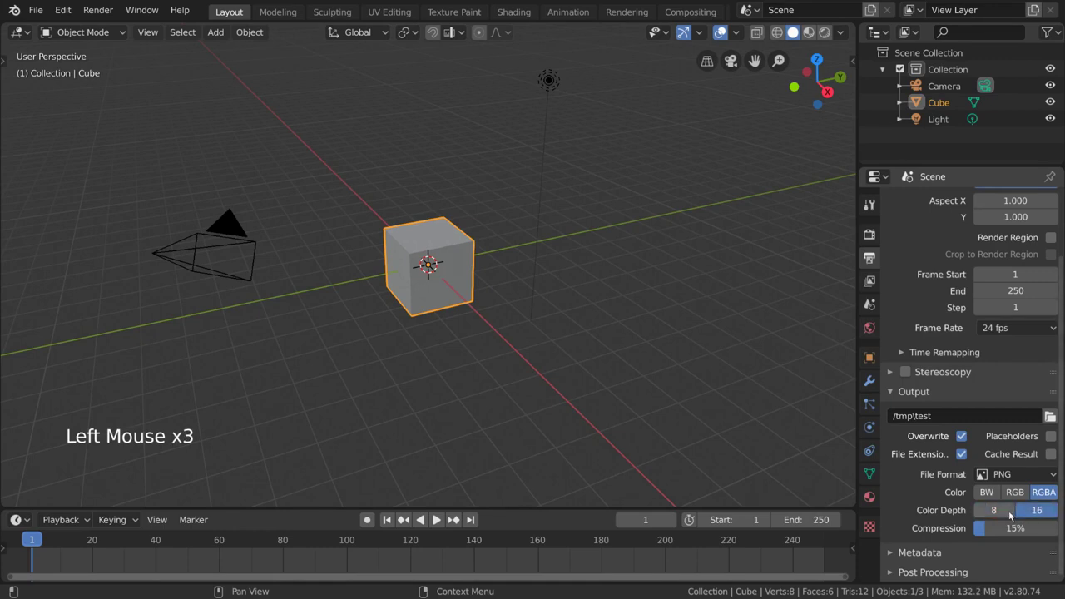
{"action": "left_click", "coordinate": [1007, 512]}
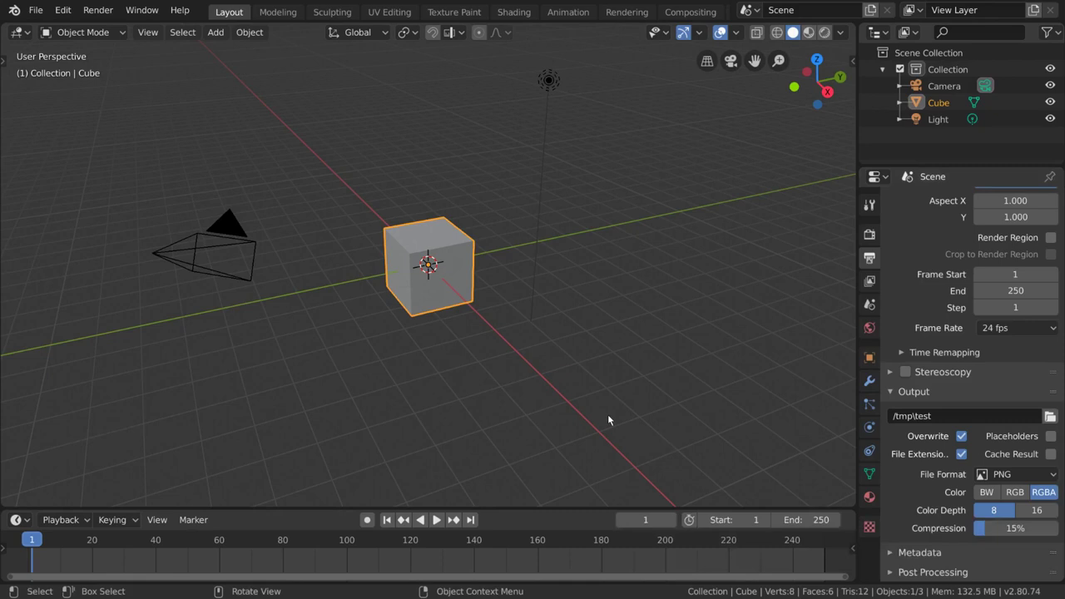
- Enable auto keying, keyframe the cube's position at frame 1, and keyframe it moved up and rotated at frame 20
{"action": "left_click", "coordinate": [365, 521]}
{"action": "key", "text": "g"}
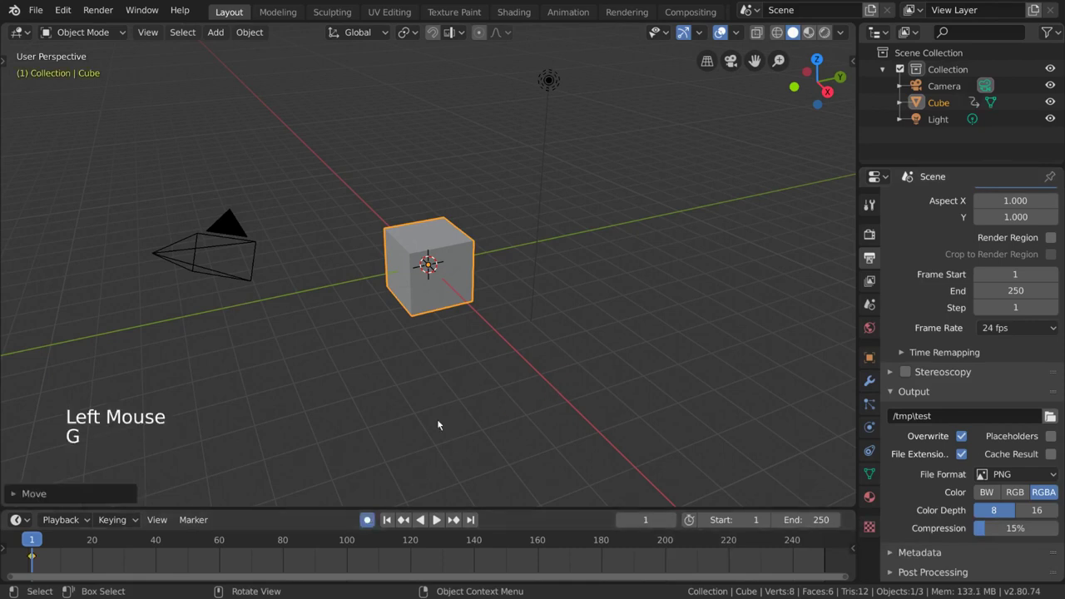
{"action": "key", "text": "space"}
{"action": "key", "text": "space"}
{"action": "key", "text": "g"}
{"action": "key", "text": "r"}
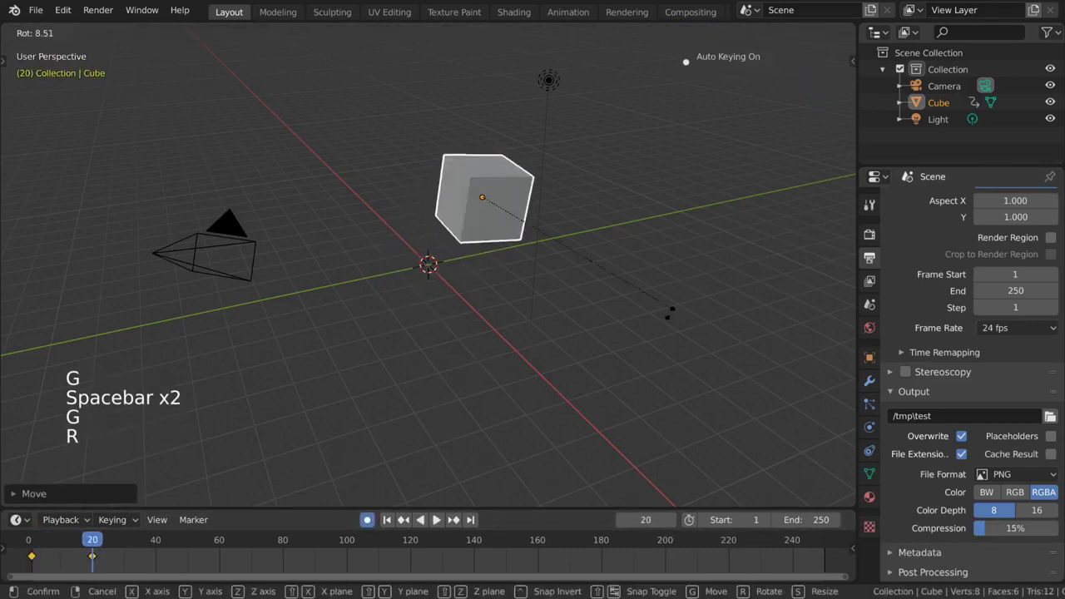
{"action": "left_click", "coordinate": [538, 392]}
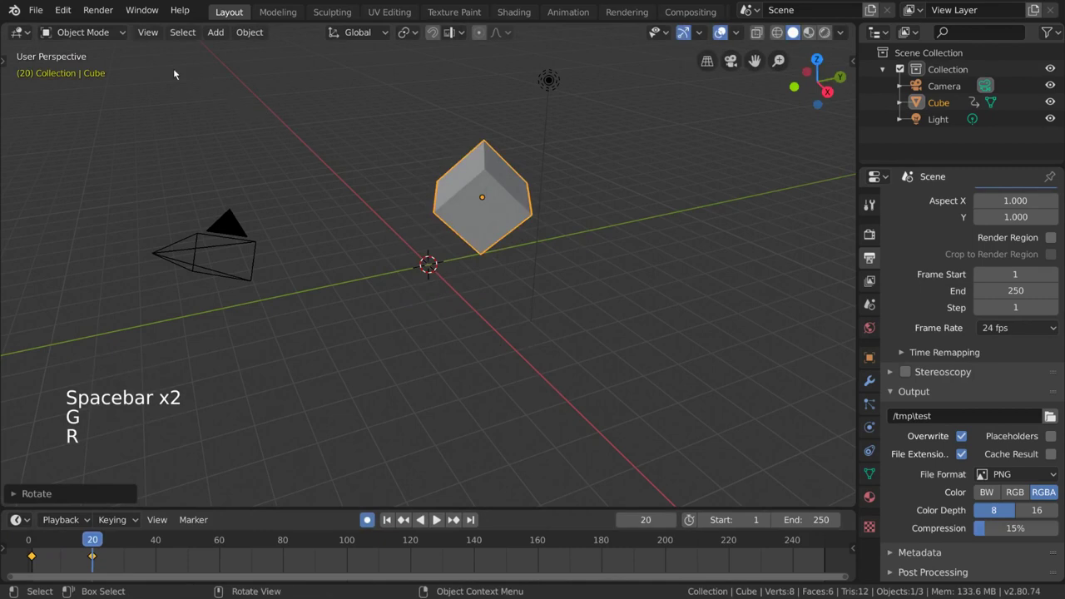
- Render the animation as PNG frames, checking the files in the C:\tmp folder, and stop the render partway
{"action": "left_click", "coordinate": [111, 15]}
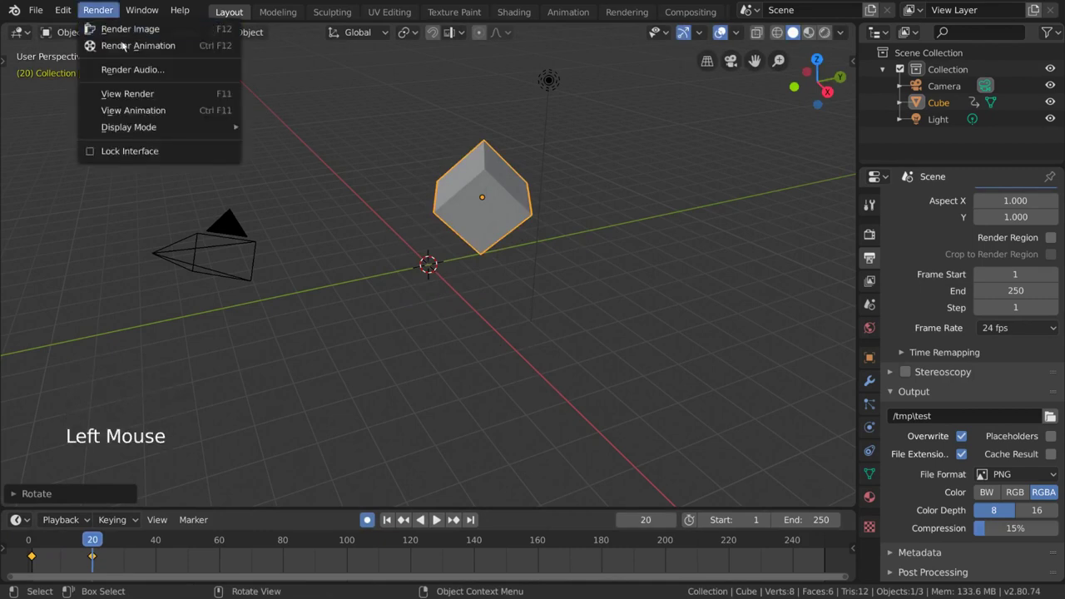
{"action": "left_click", "coordinate": [191, 46]}
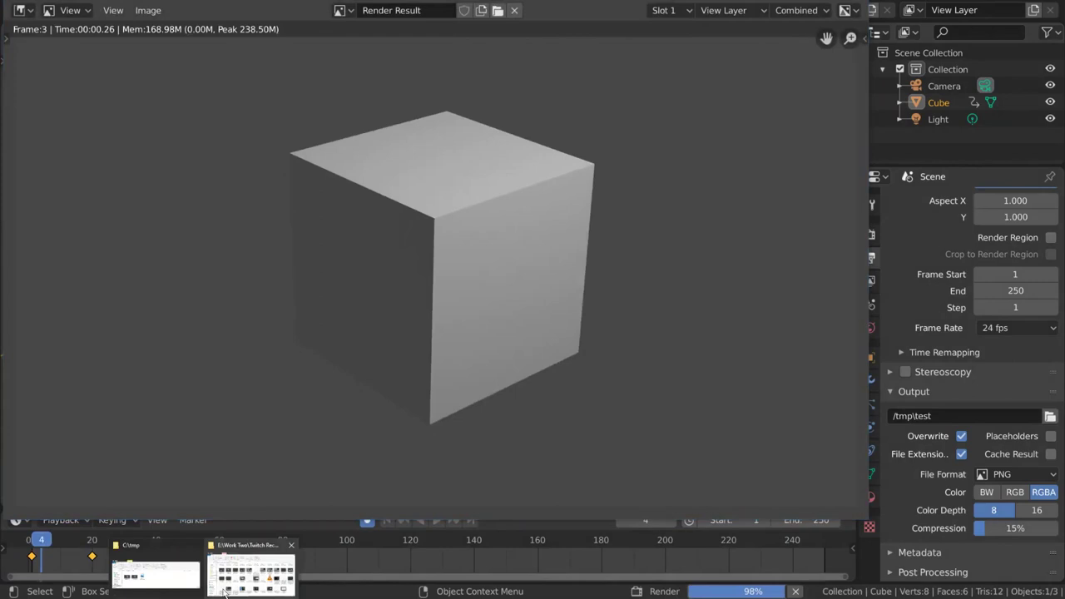
{"action": "left_click", "coordinate": [159, 565]}
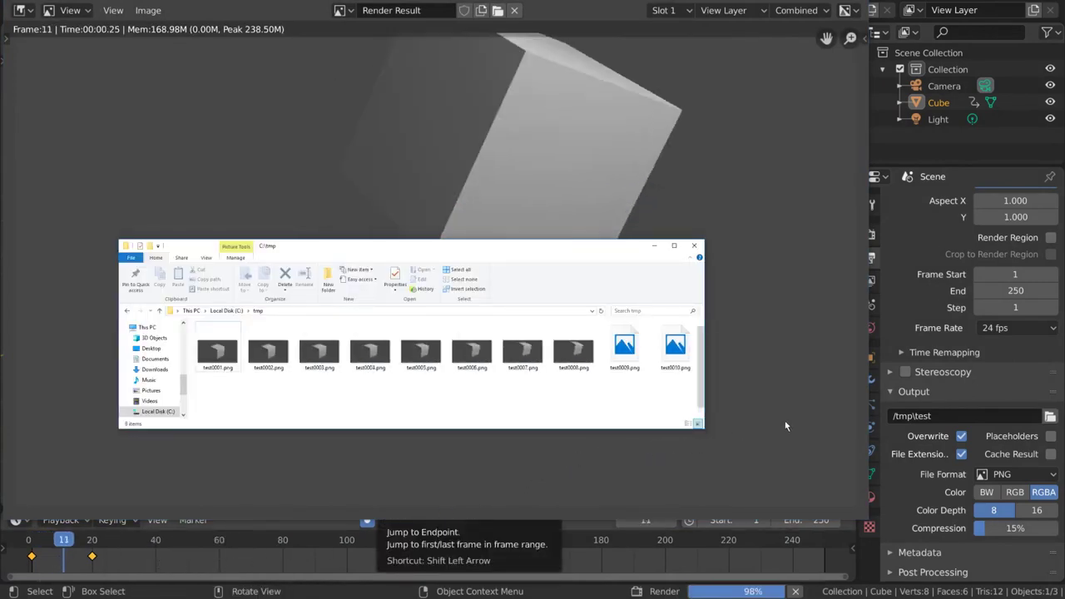
{"action": "key", "text": "alt+F4"}
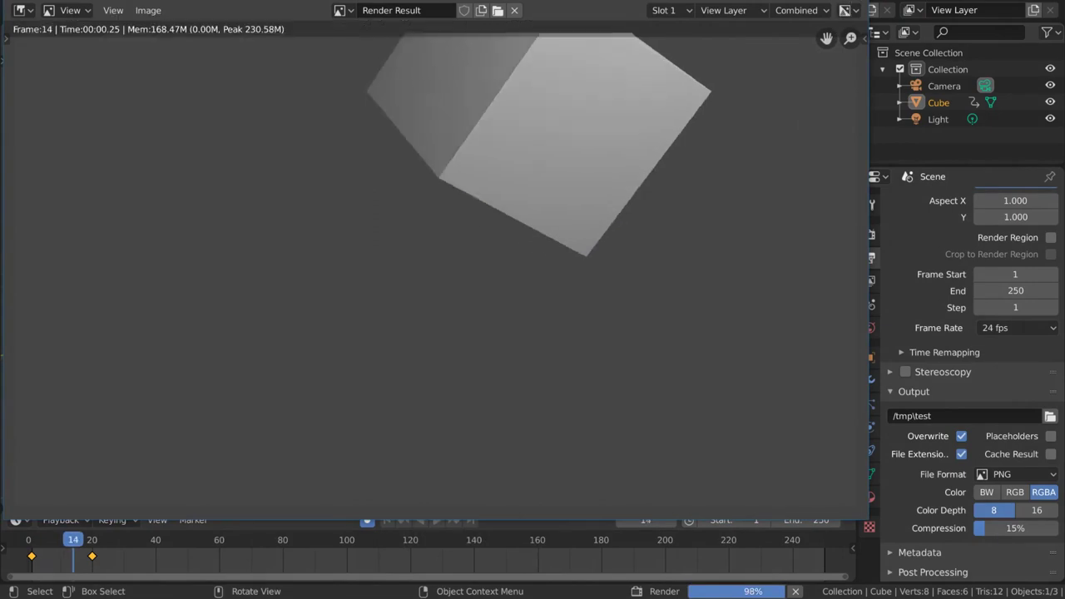
{"action": "key", "text": "Escape"}
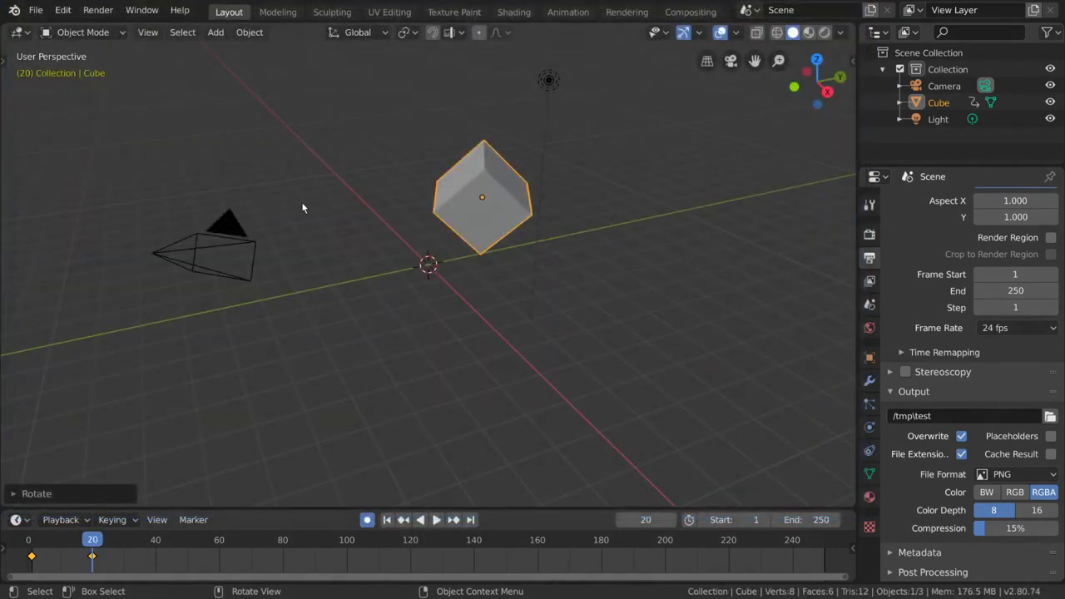
- Play back the rendered animation frames in the animation player and close it
{"action": "left_click", "coordinate": [98, 10]}
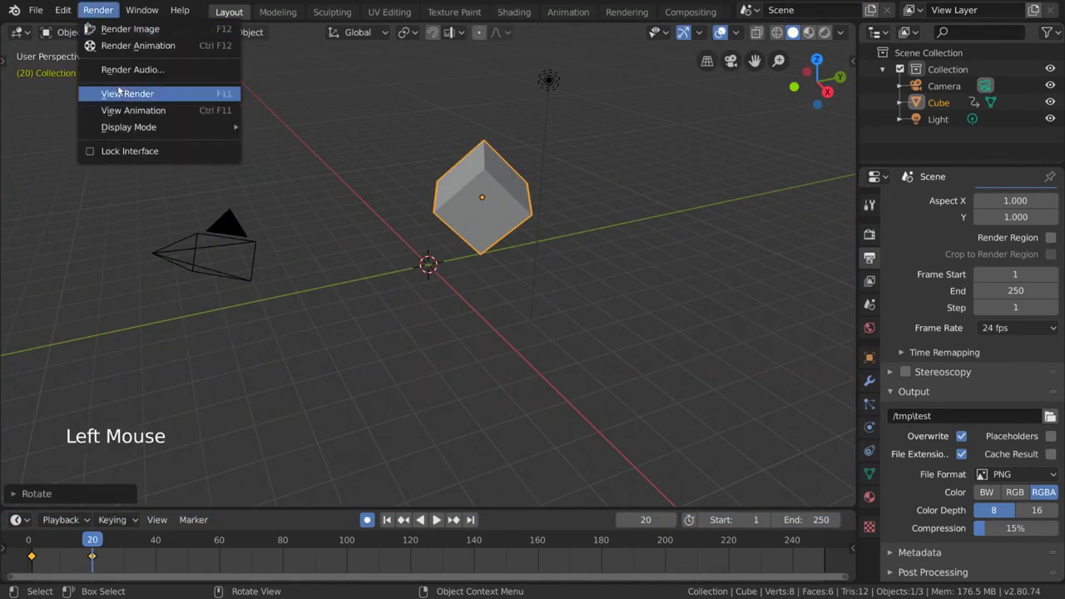
{"action": "left_click", "coordinate": [199, 114]}
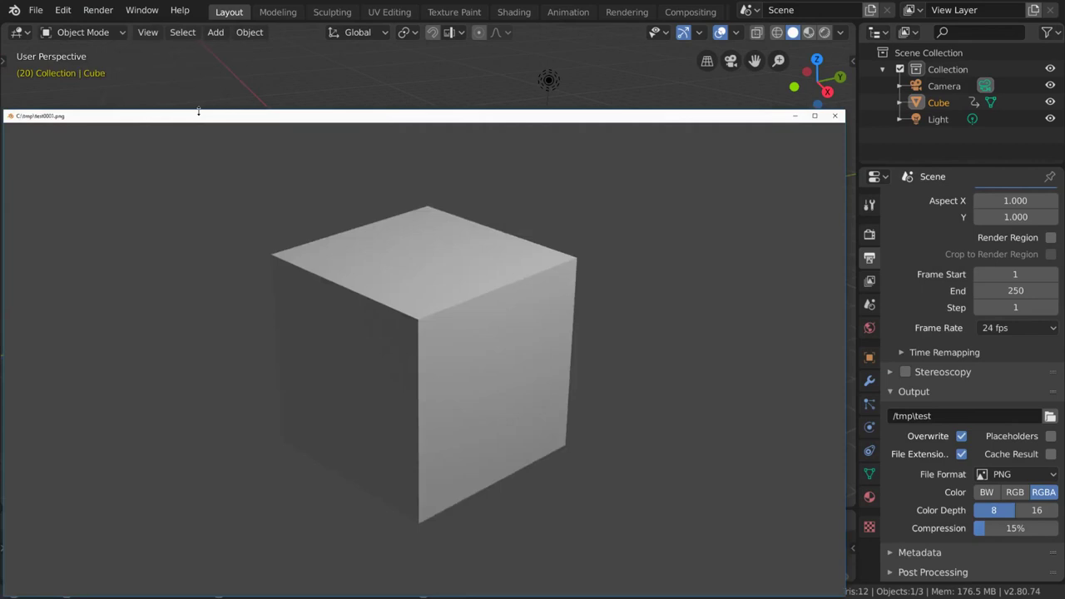
{"action": "left_click", "coordinate": [835, 116]}
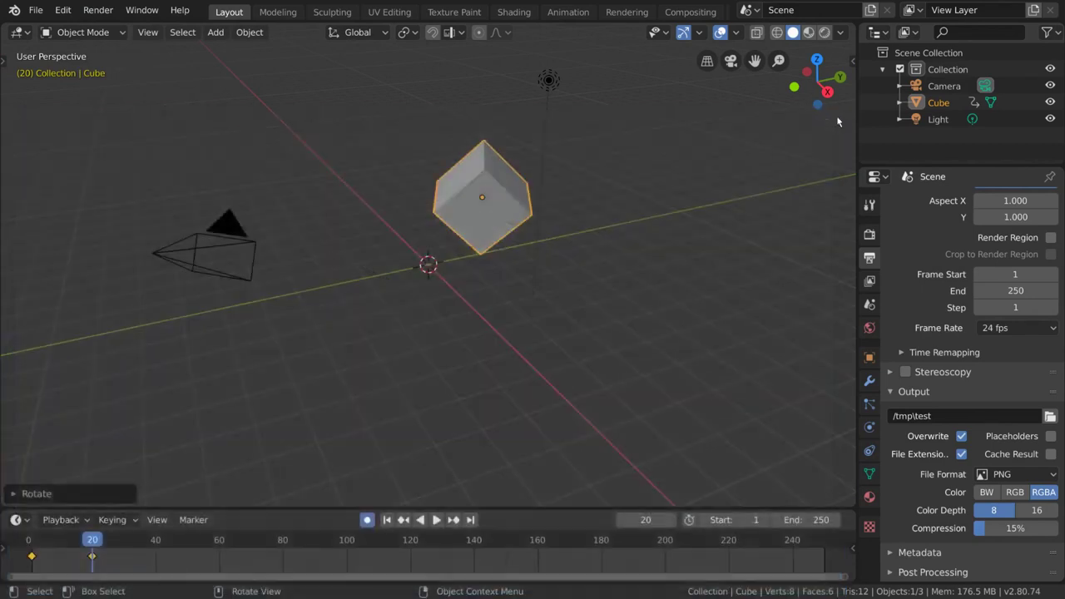
- Render frame 1 as a still image and close the render window
{"action": "left_click", "coordinate": [98, 10]}
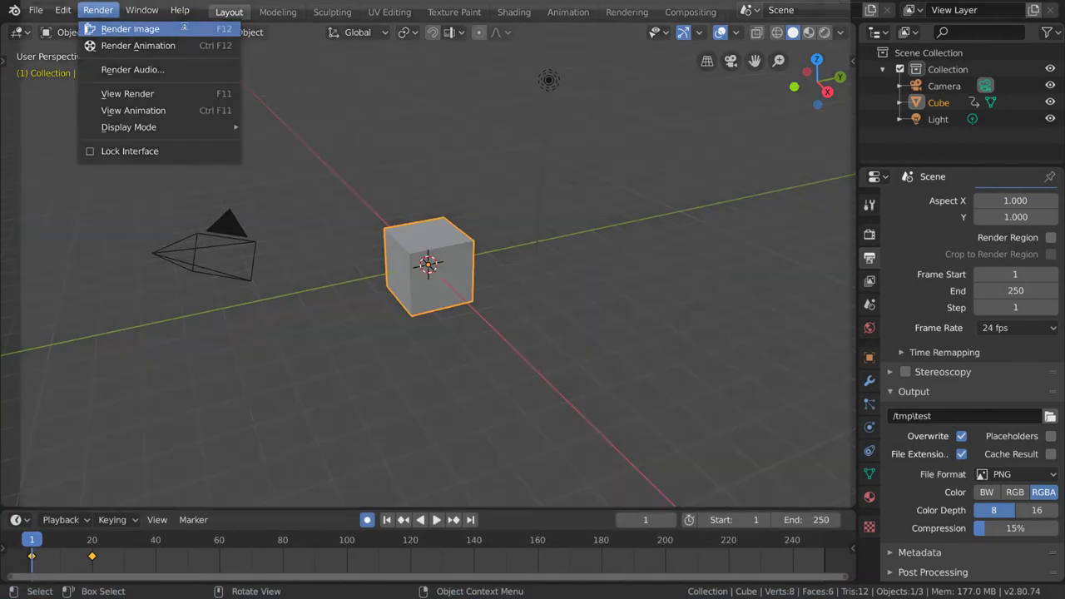
{"action": "left_click", "coordinate": [190, 30]}
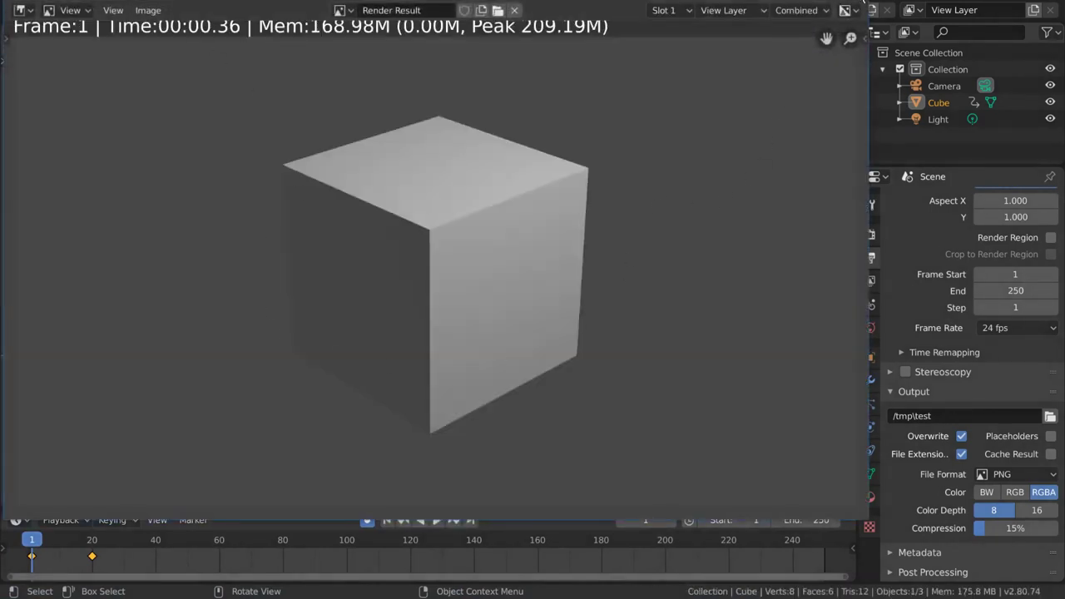
{"action": "key", "text": "Escape"}
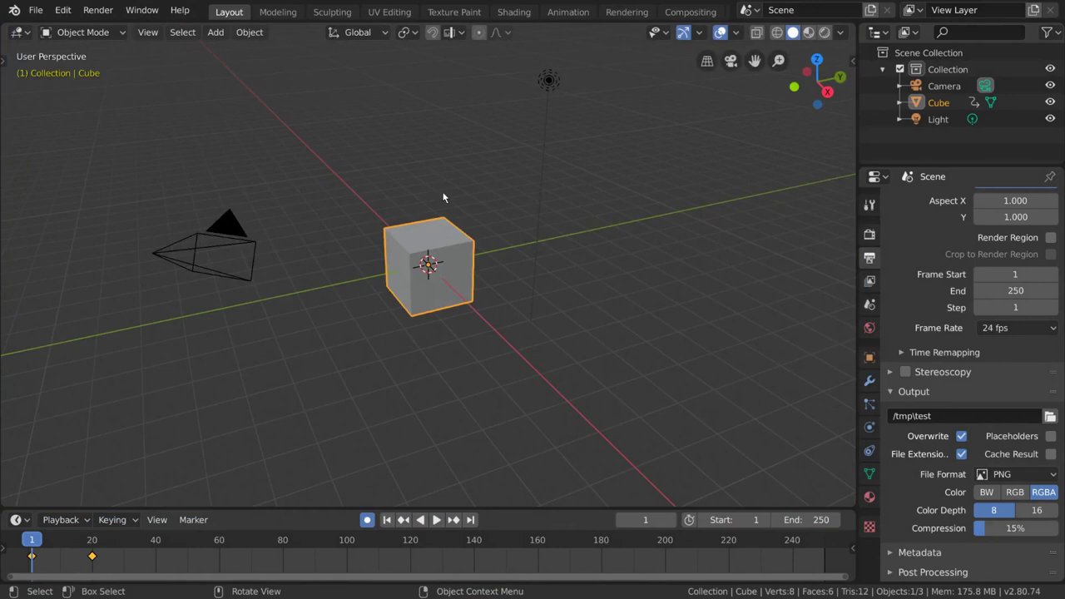
- Render frame 1 as a still image again in a floating window, keeping the Image Editor as its editor type
{"action": "left_click", "coordinate": [99, 10]}
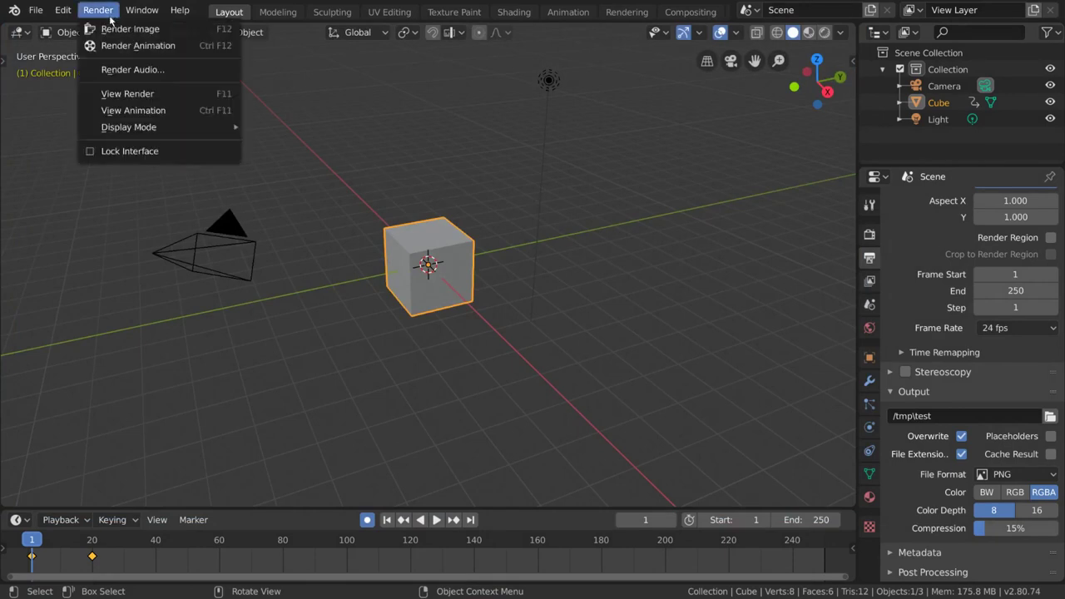
{"action": "left_click", "coordinate": [190, 29]}
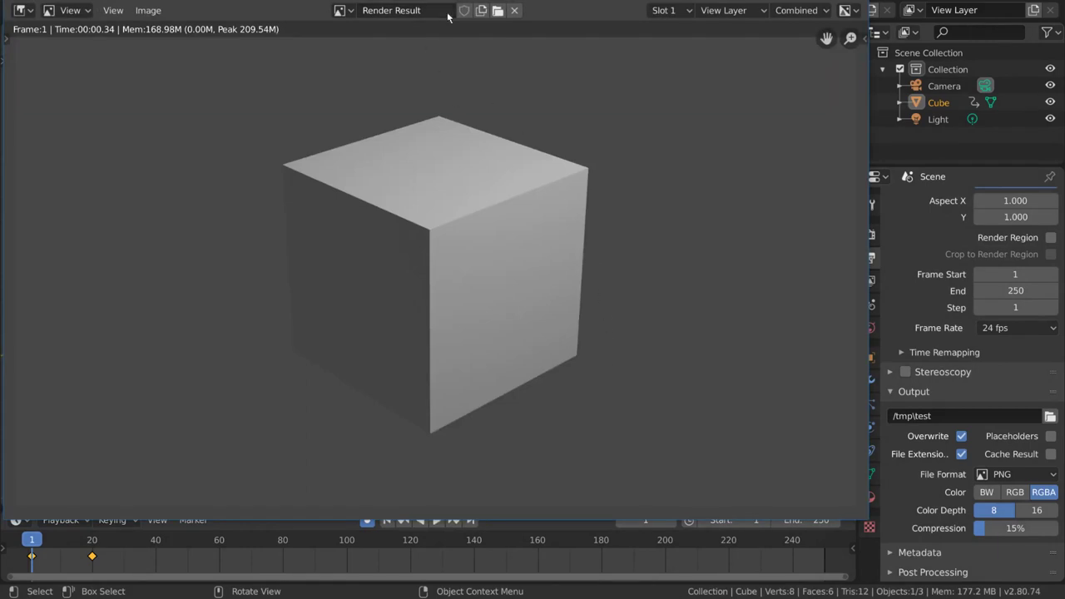
{"action": "key", "text": "super+Down"}
{"action": "left_click", "coordinate": [58, 47]}
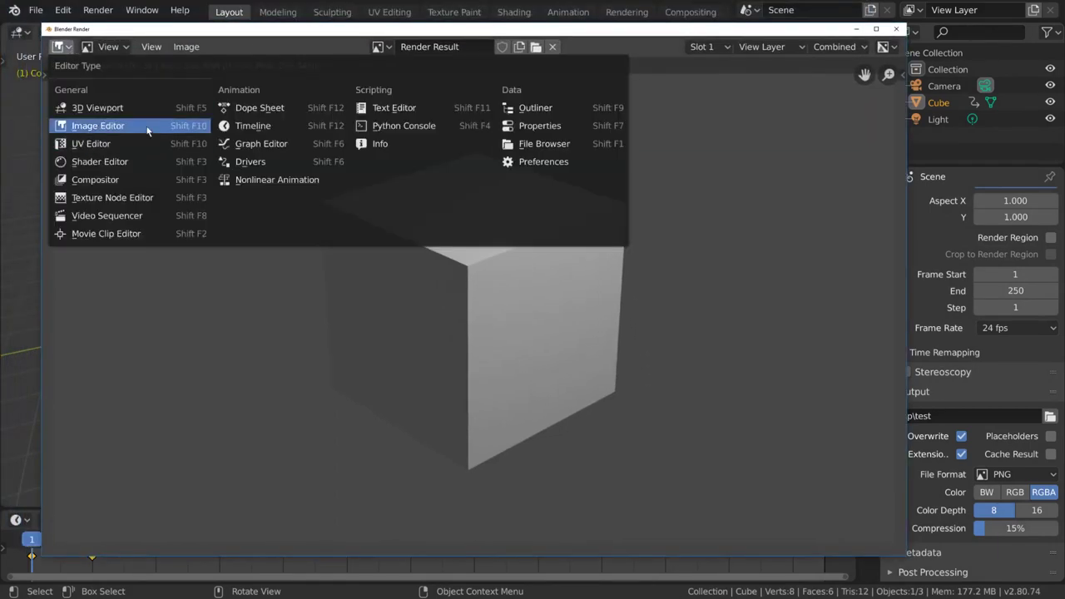
{"action": "left_click", "coordinate": [147, 130]}
- Save the rendered image as a new file in the _Textures folder, naming it "very important"
{"action": "left_click", "coordinate": [188, 48]}
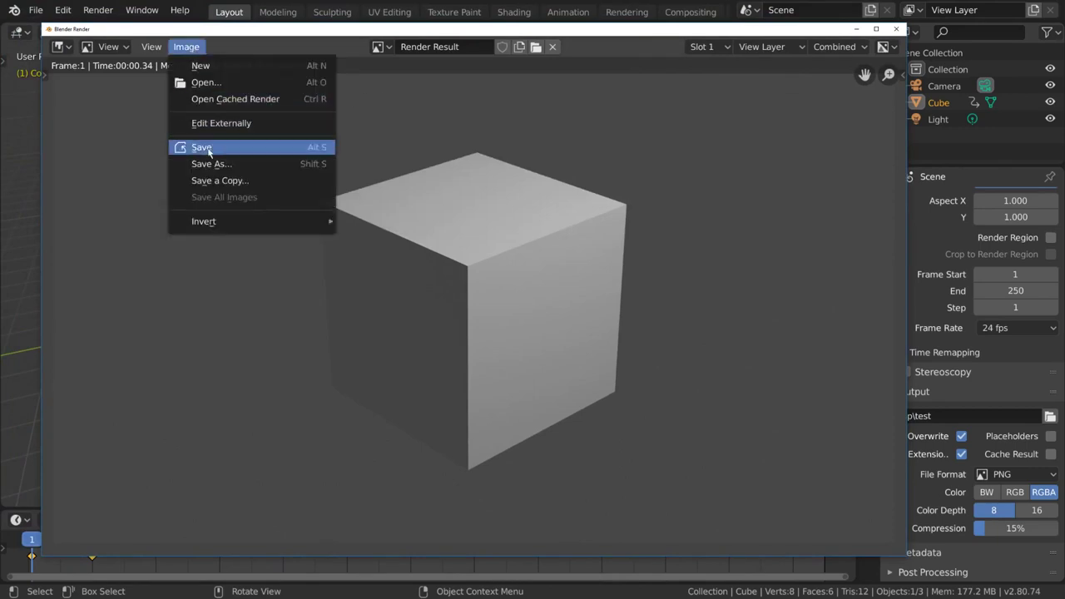
{"action": "left_click", "coordinate": [281, 164]}
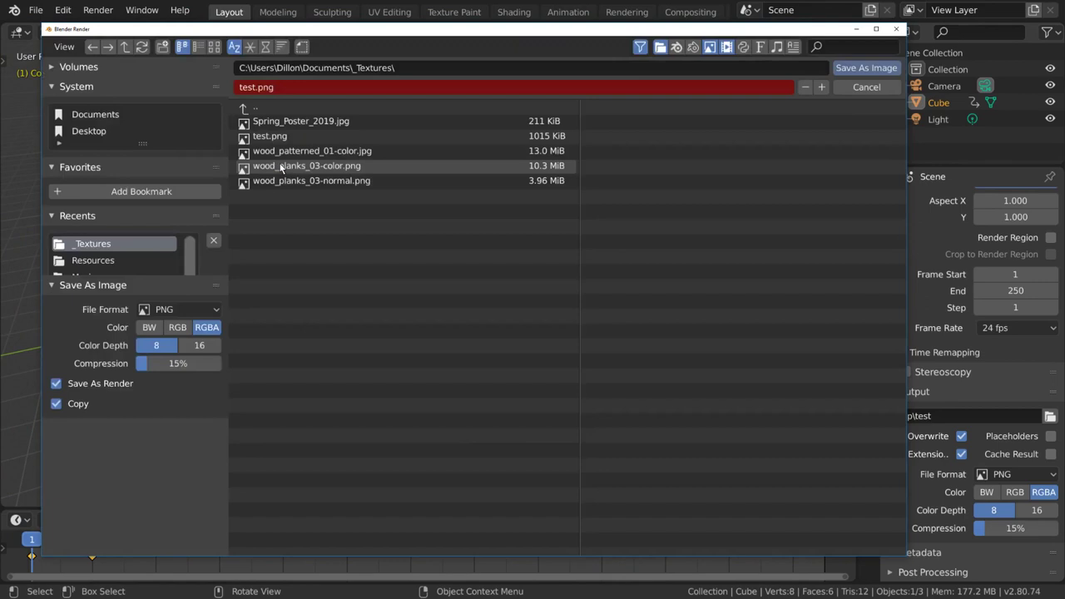
{"action": "left_click", "coordinate": [301, 87]}
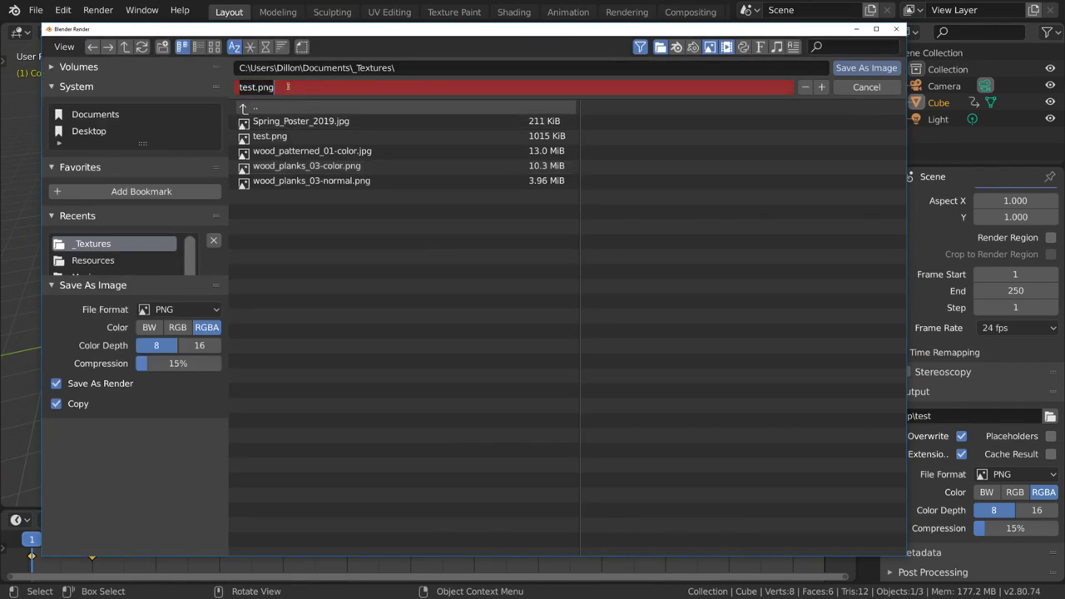
{"action": "type", "text": "very important"}
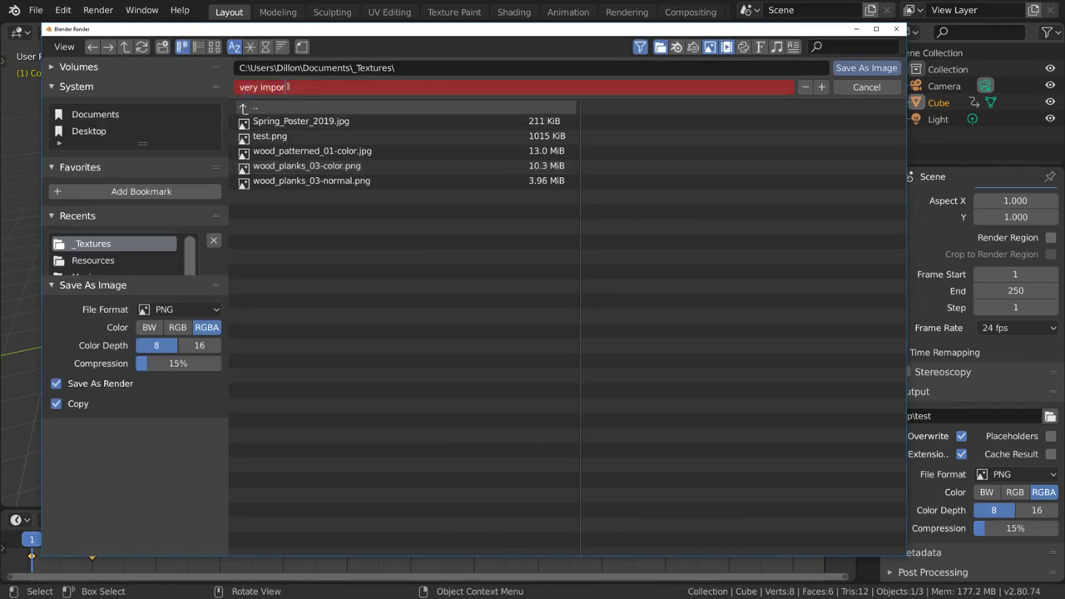